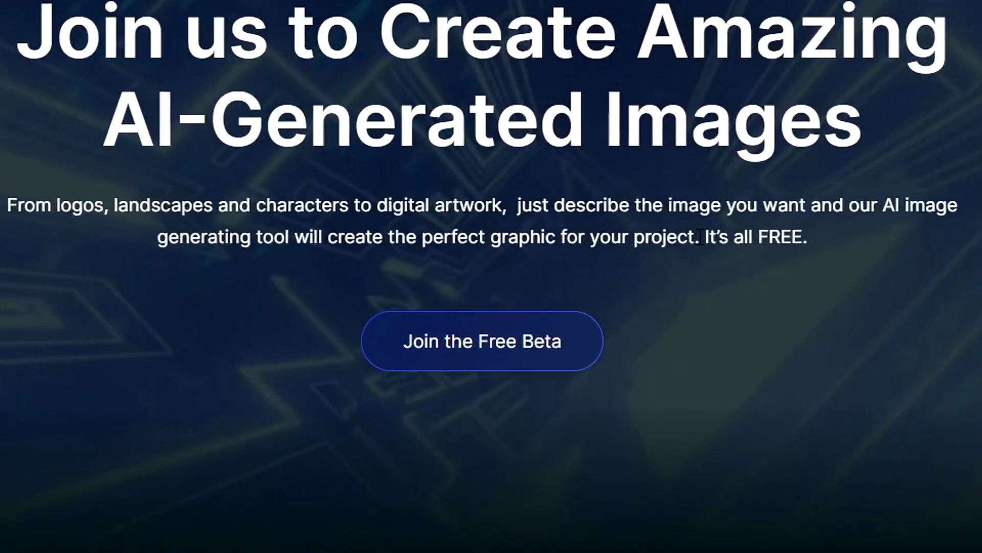
Review the Midjourney Bot chat's astronaut grid and begin typing the /prefer suffix command.
left_click_drag(596, 291, 638, 289)
left_click_drag(784, 236, 809, 236)
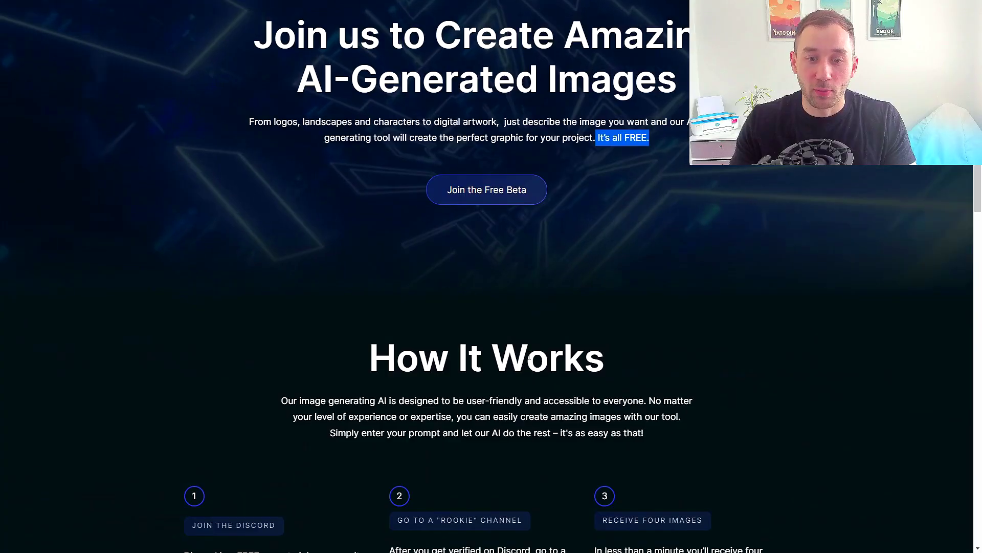
scroll(561, 364, "down", 3)
scroll(533, 349, "up", 3)
scroll(533, 349, "up", 2)
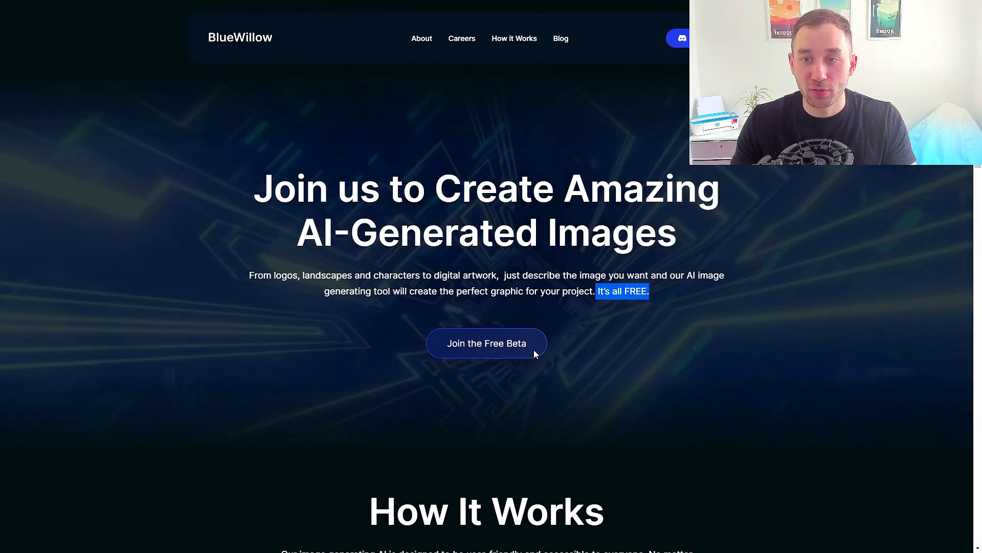
left_click(600, 338)
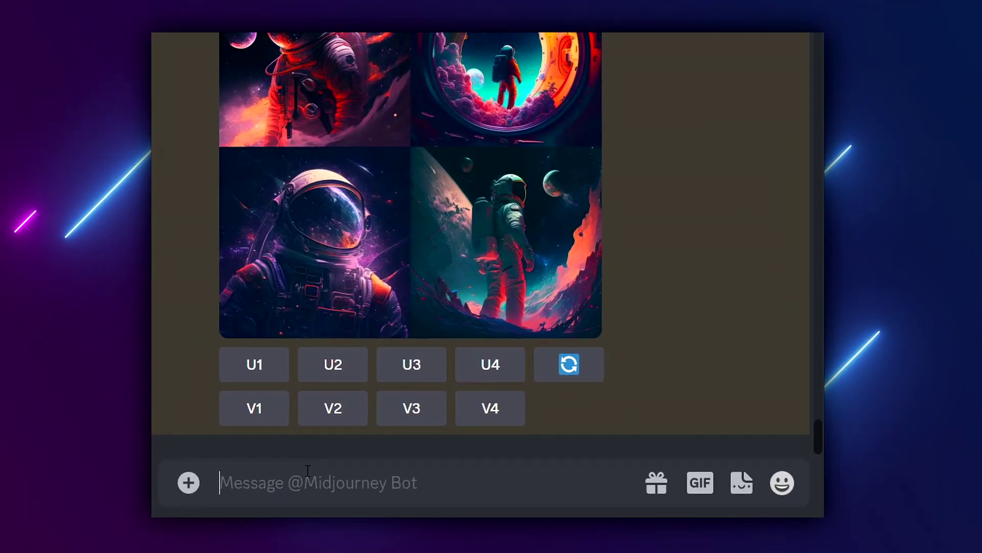
type("/prefer")
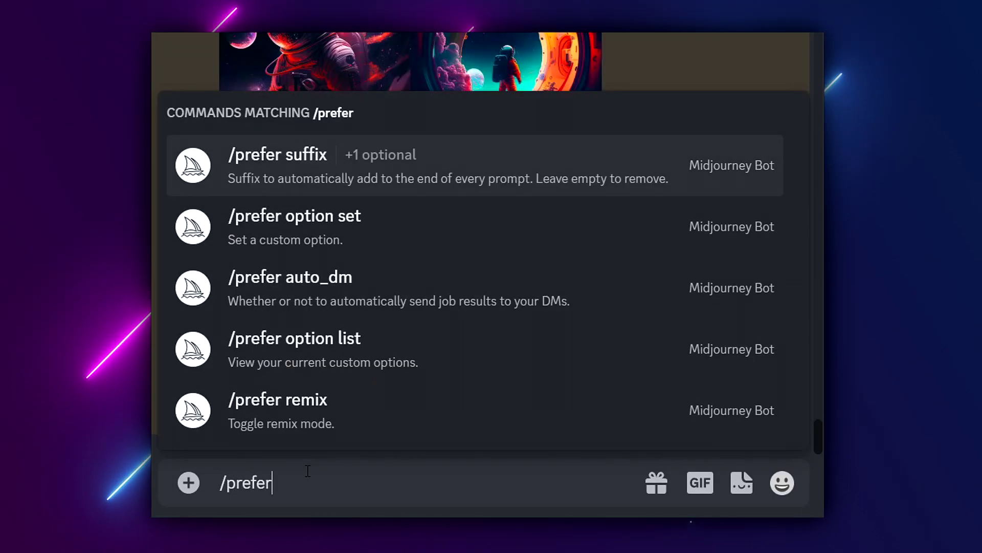
type(" suf")
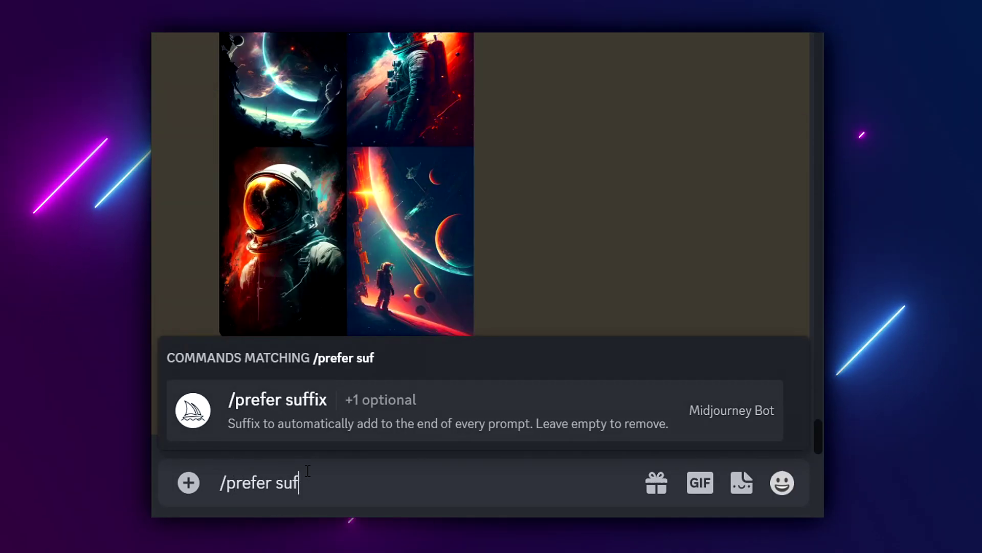
Set the /prefer suffix value to '--ar 5:7 --q 2' and check the bot's confirmation.
key("Tab")
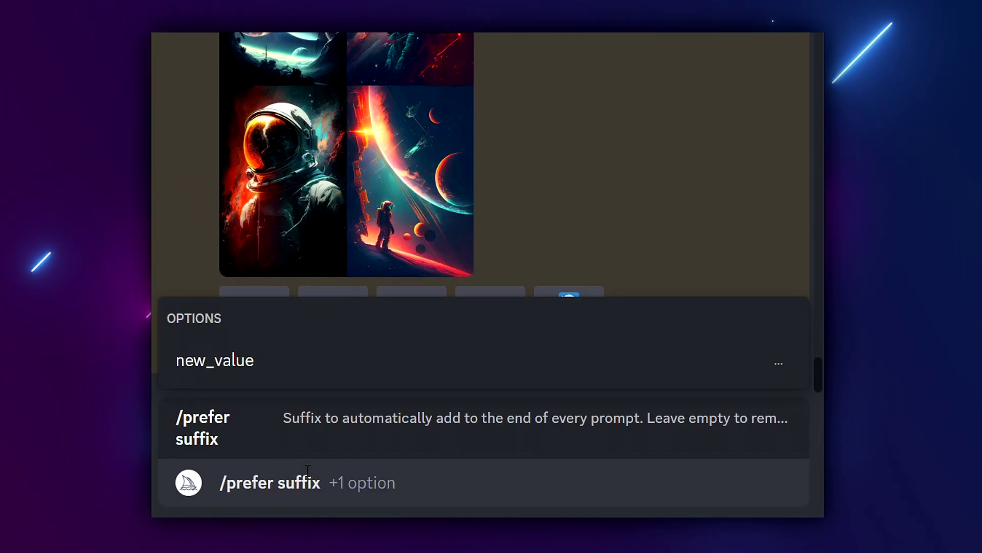
key("Tab")
type("--ar")
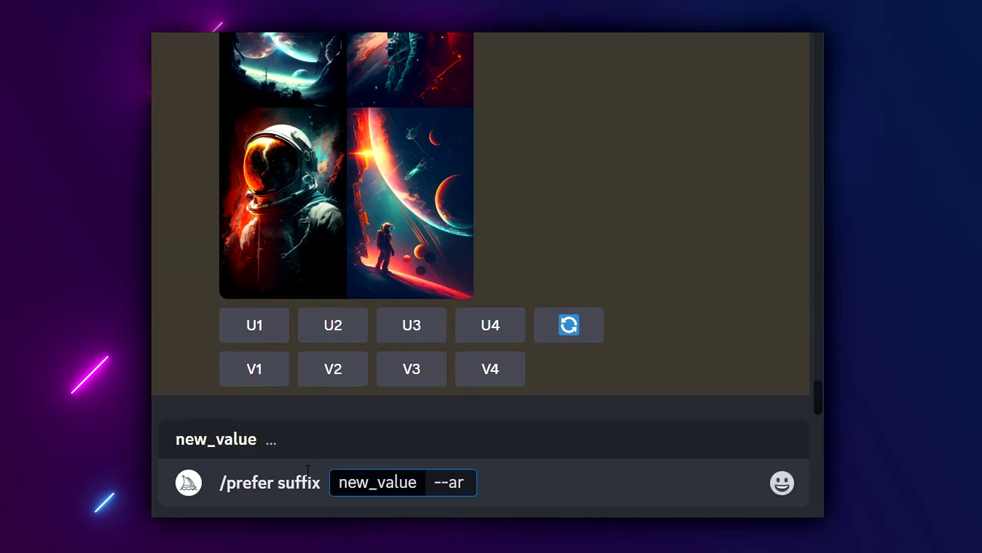
type(" 5:7")
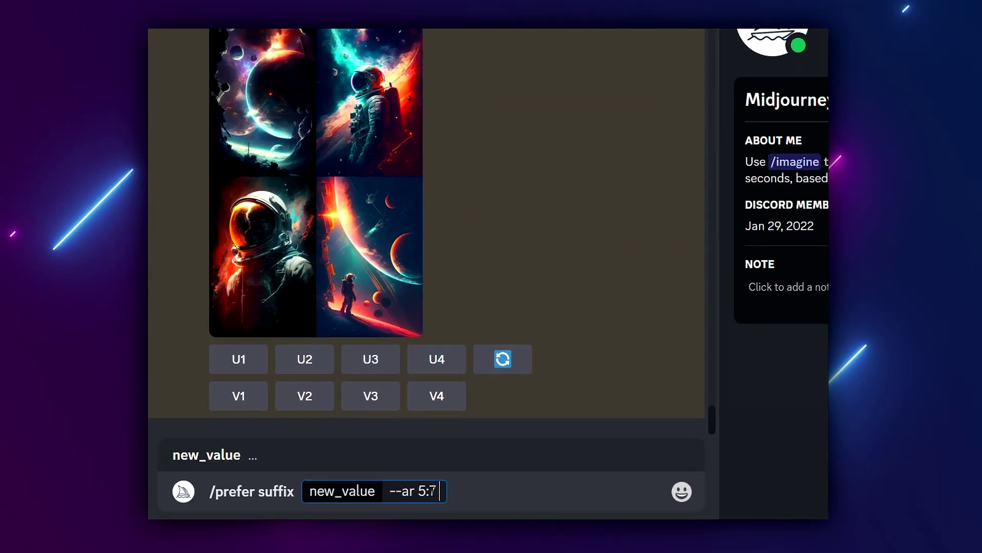
type("--q")
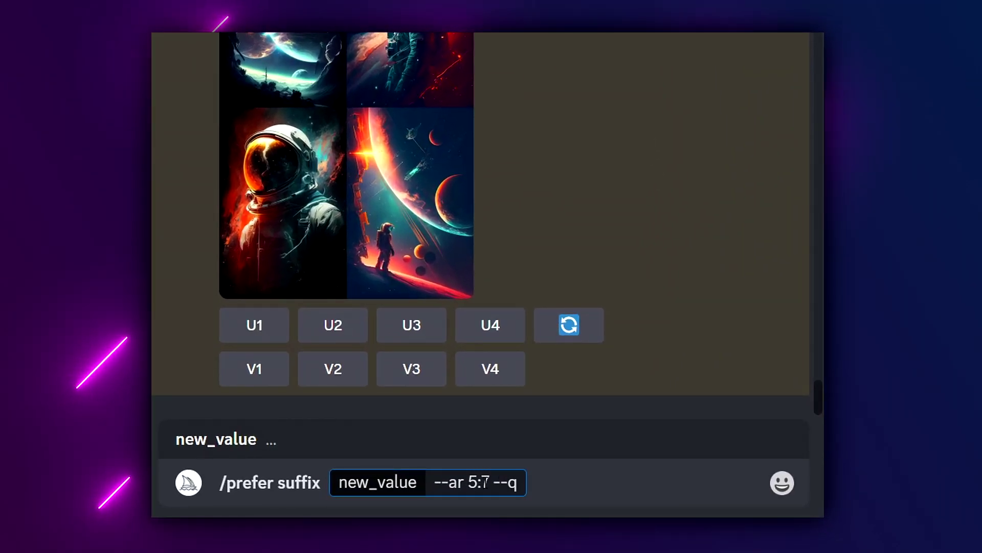
type(" 2")
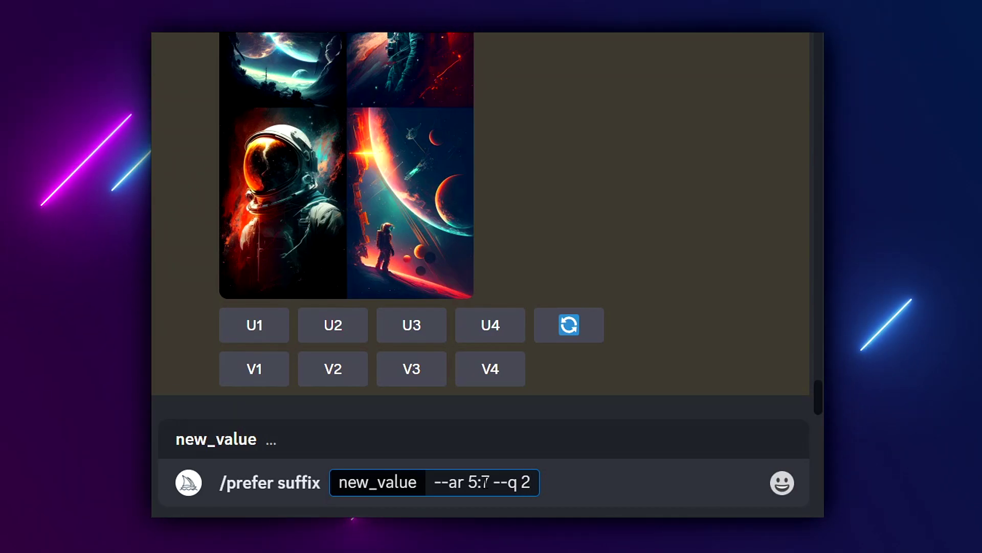
key("Return")
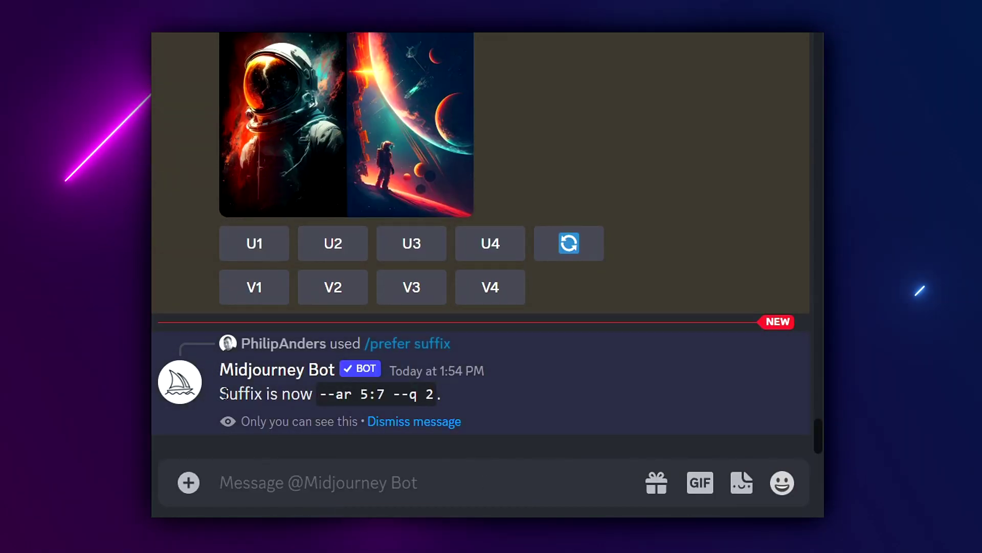
left_click_drag(323, 389, 316, 391)
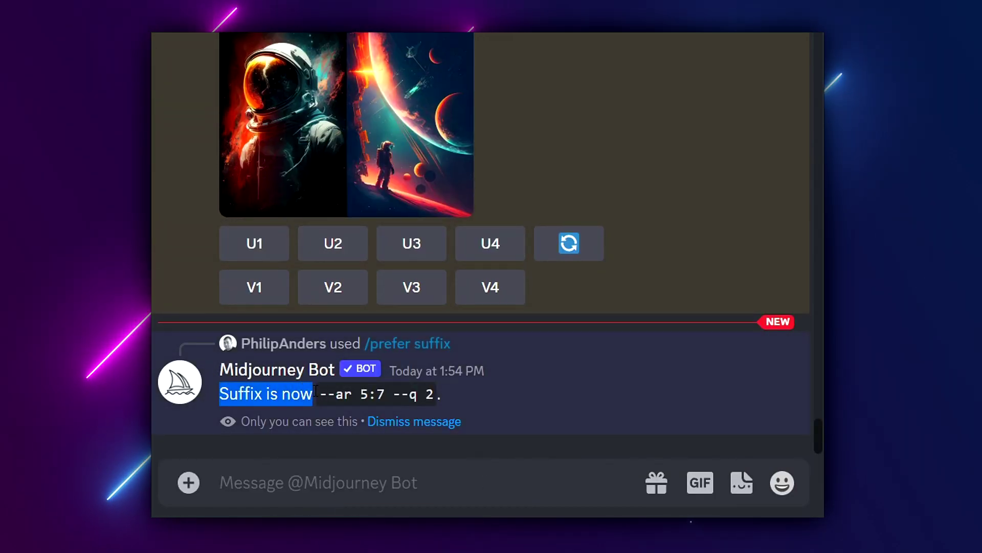
left_click(461, 397)
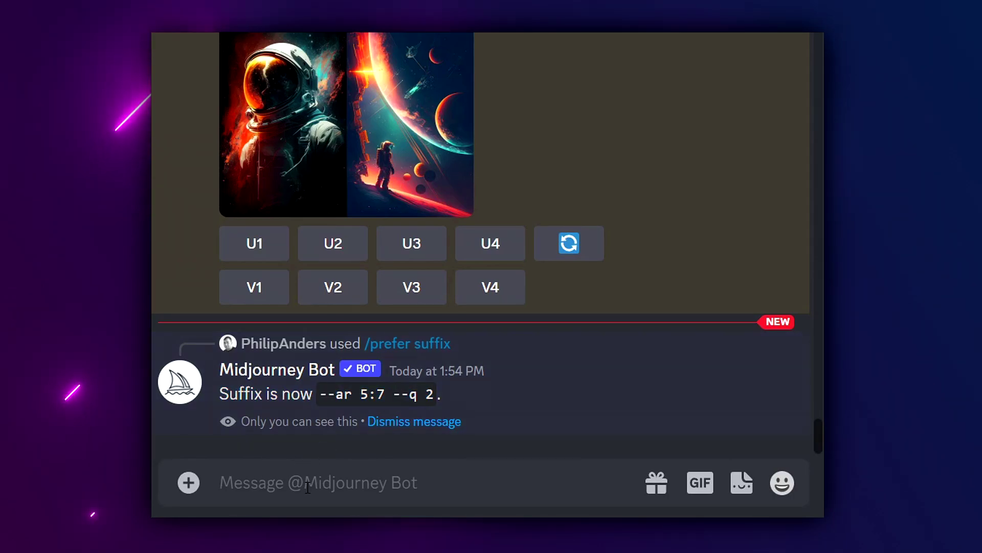
Re-send the /prefer suffix command to the Midjourney Bot.
type("/")
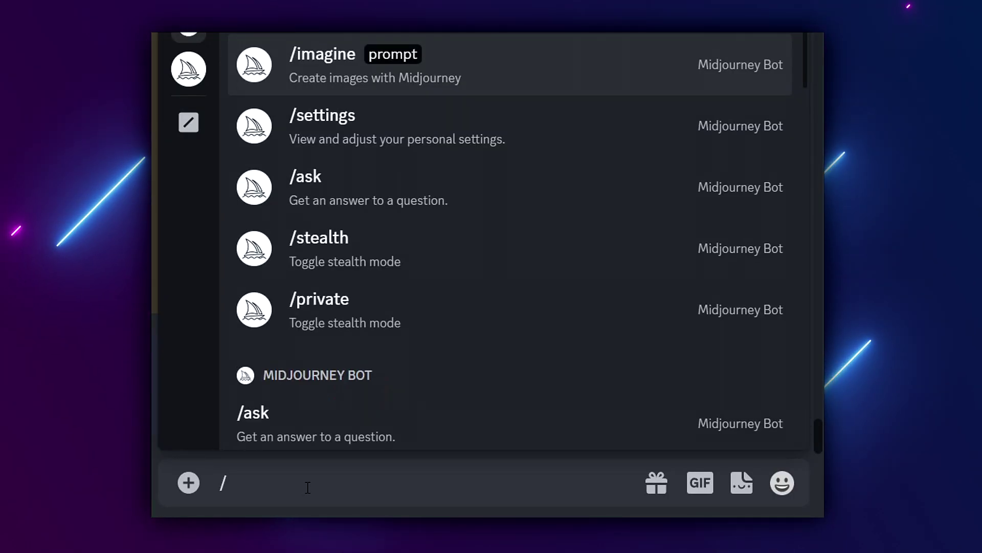
type("pref")
key("Return")
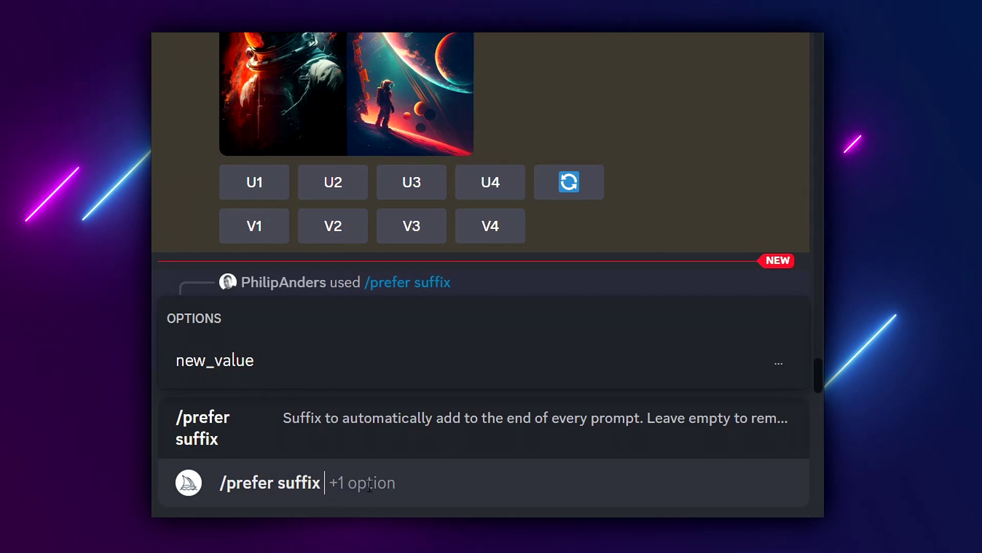
key("Return")
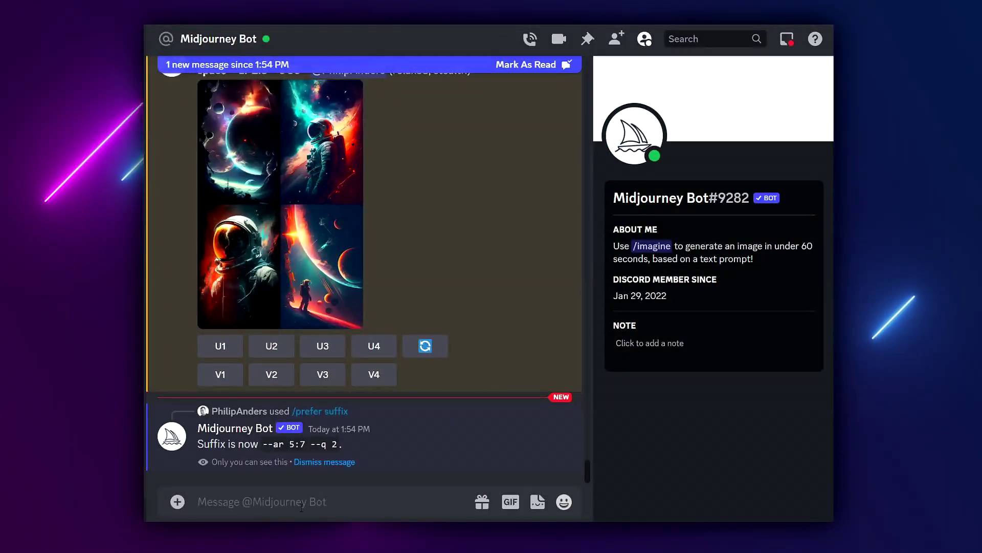
Submit an /imagine prompt of 'space'.
type("/")
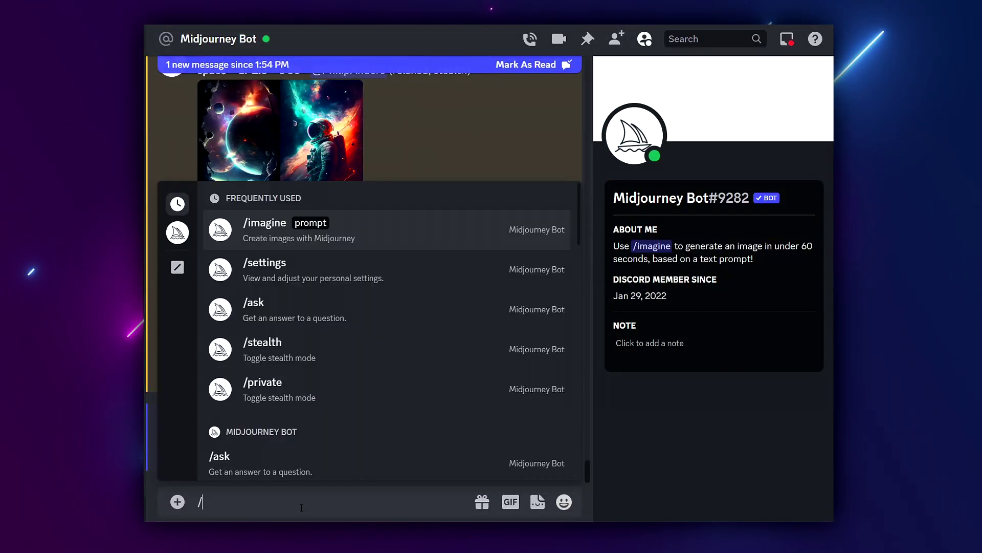
type("imag")
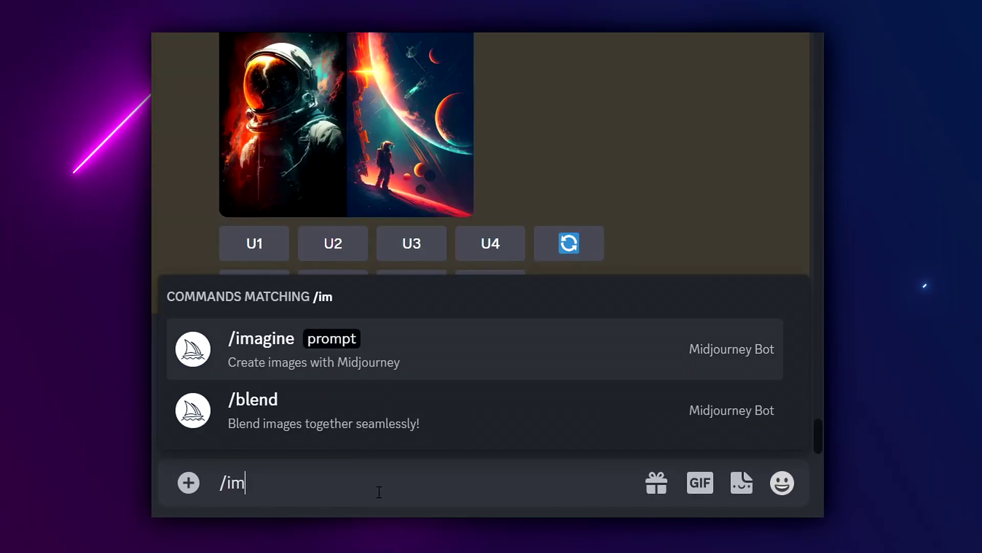
key("Tab")
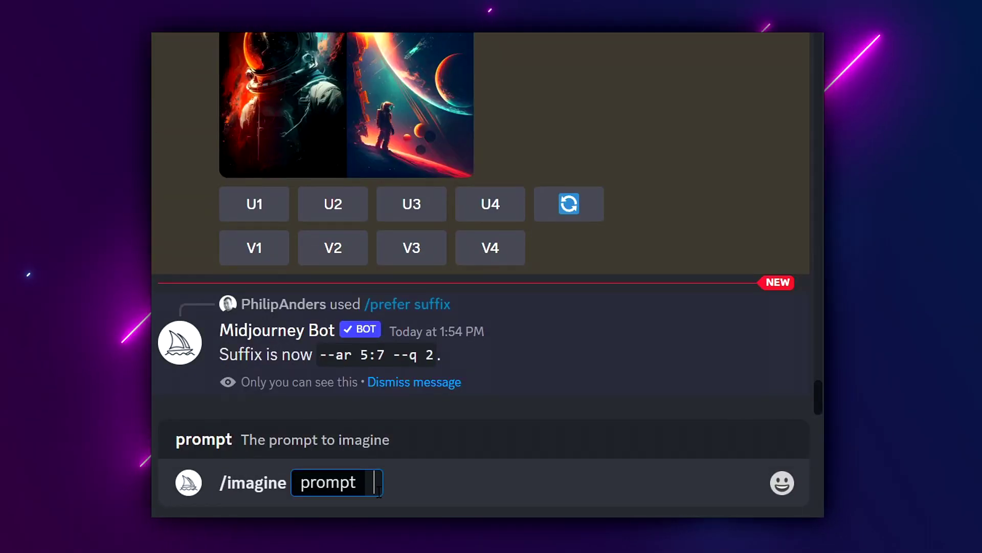
type("space")
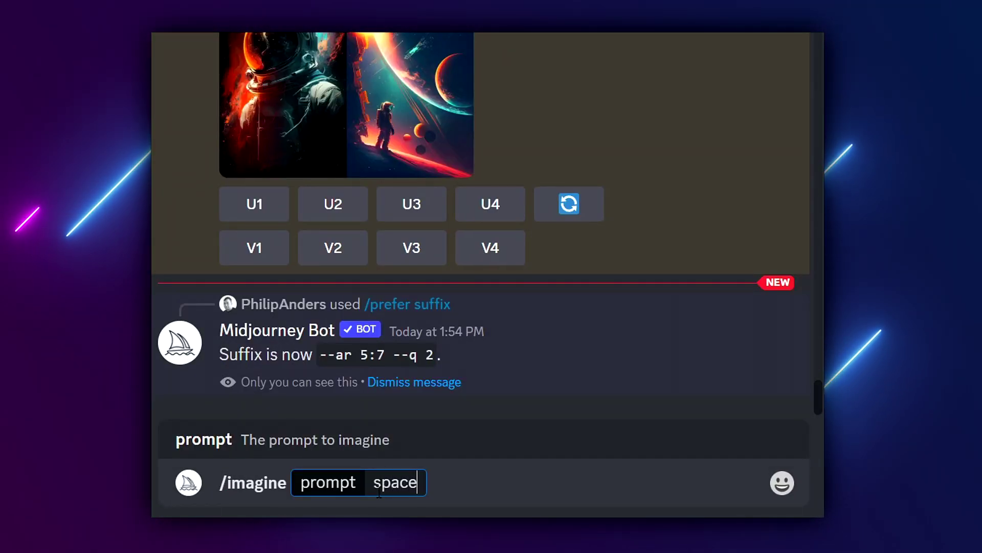
key("Return")
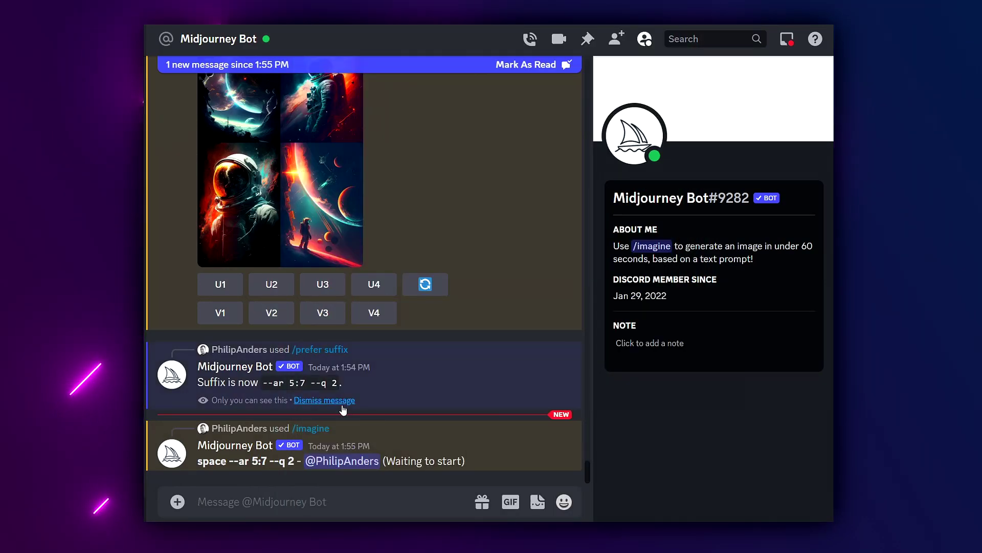
Enlarge and review the earlier astronaut grid and the 'space --ar 2:3 --s 750' grid.
scroll(342, 403, "up", 5)
scroll(292, 364, "up", 5)
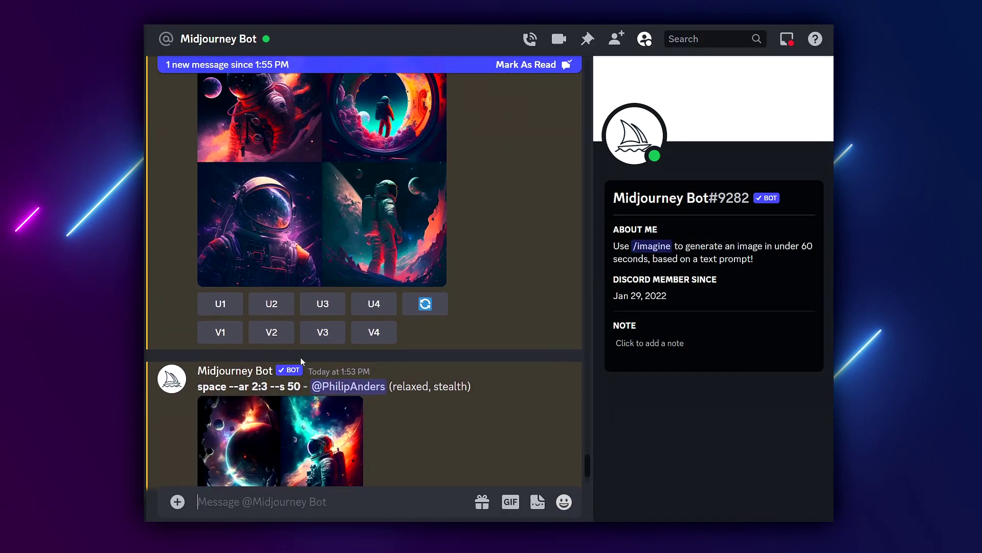
left_click(371, 280)
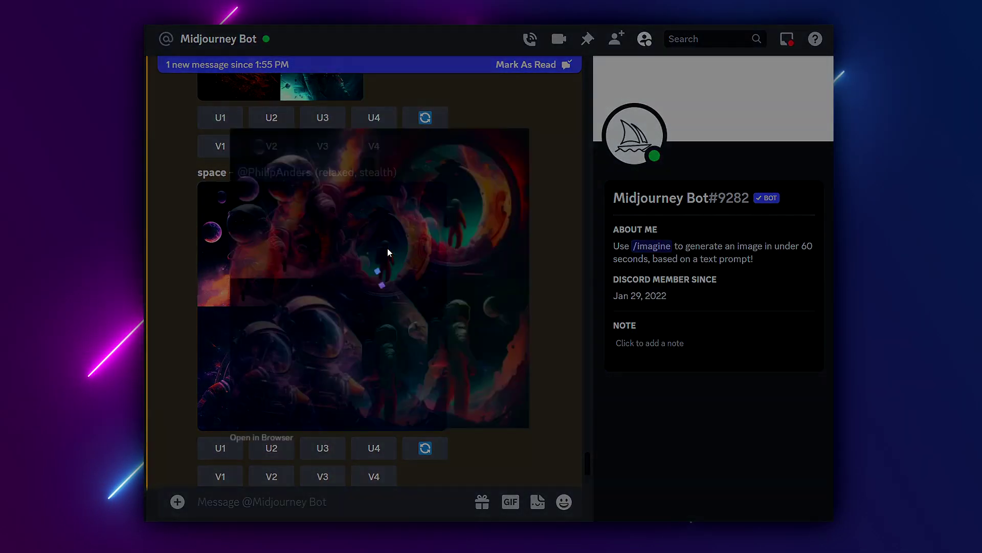
left_click(175, 228)
scroll(351, 308, "up", 4)
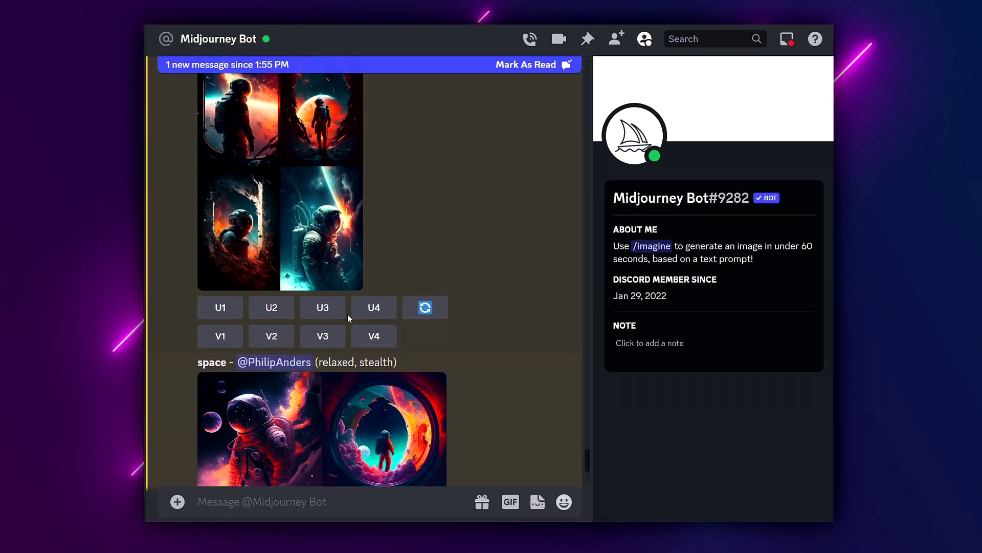
scroll(348, 314, "up", 4)
left_click(263, 205)
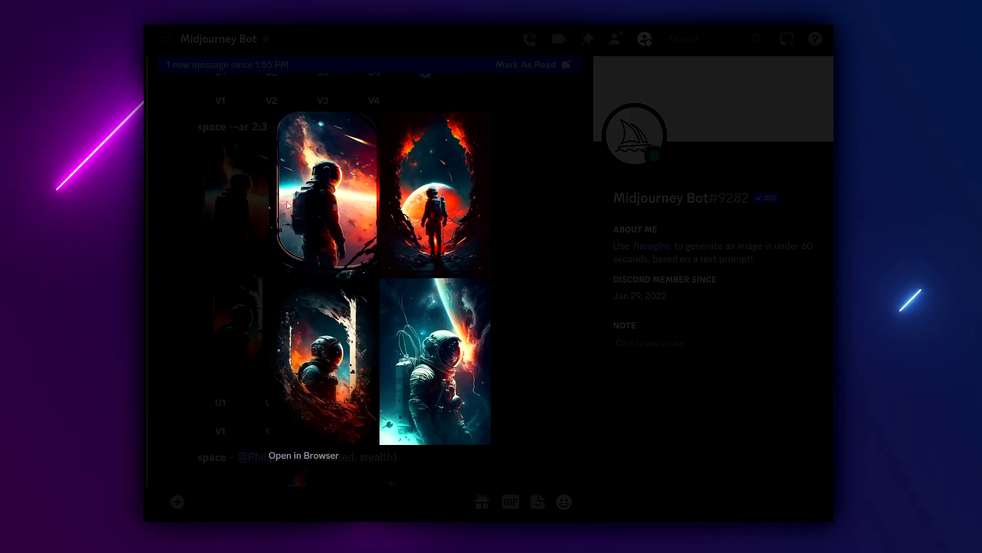
left_click(218, 204)
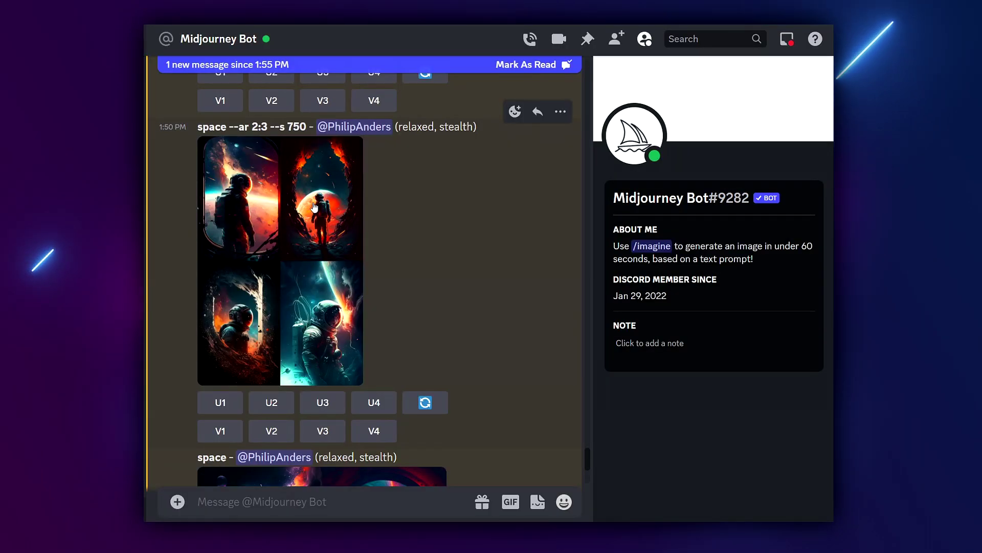
scroll(322, 209, "down", 1)
scroll(450, 171, "down", 10)
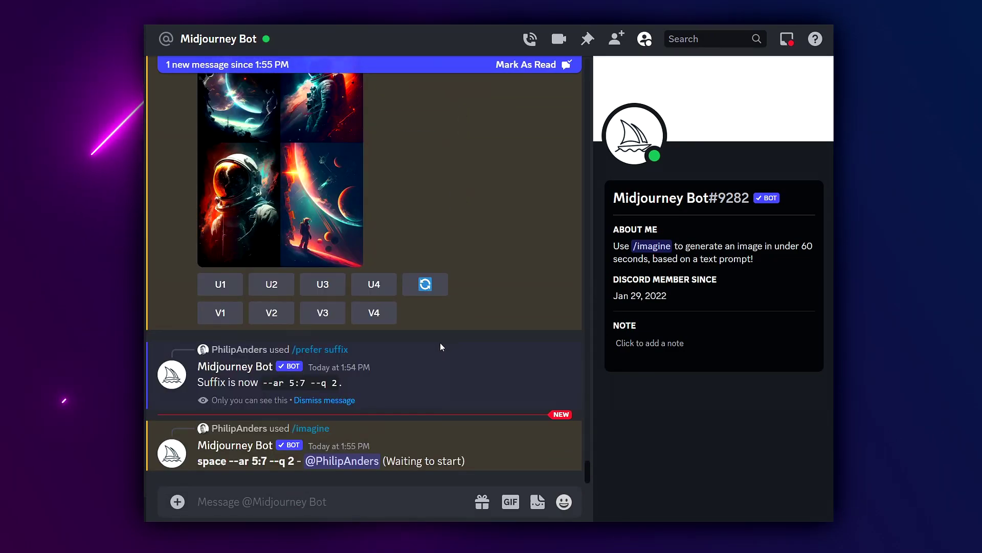
Start a new /imagine prompt reading 'space --no window'.
type("/")
key("Tab")
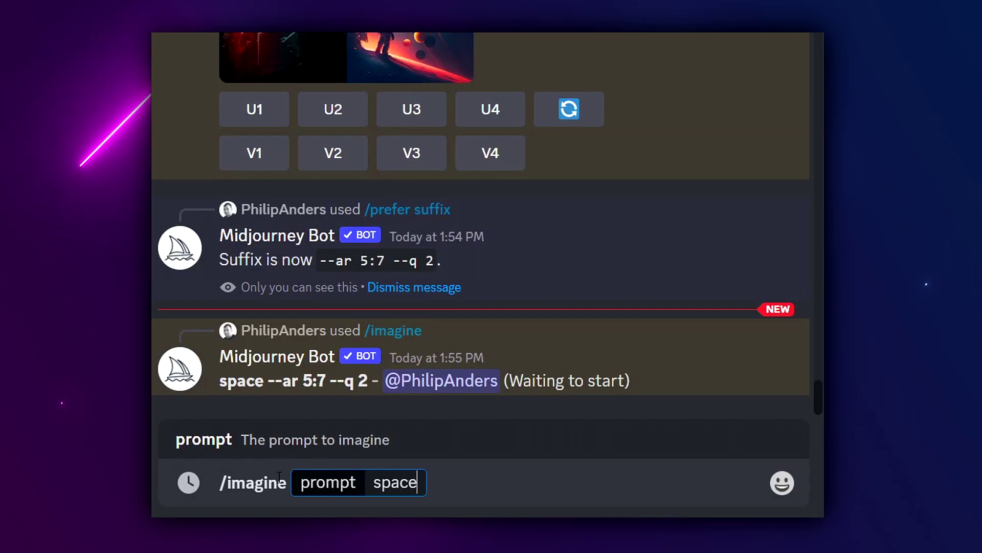
type("space ")
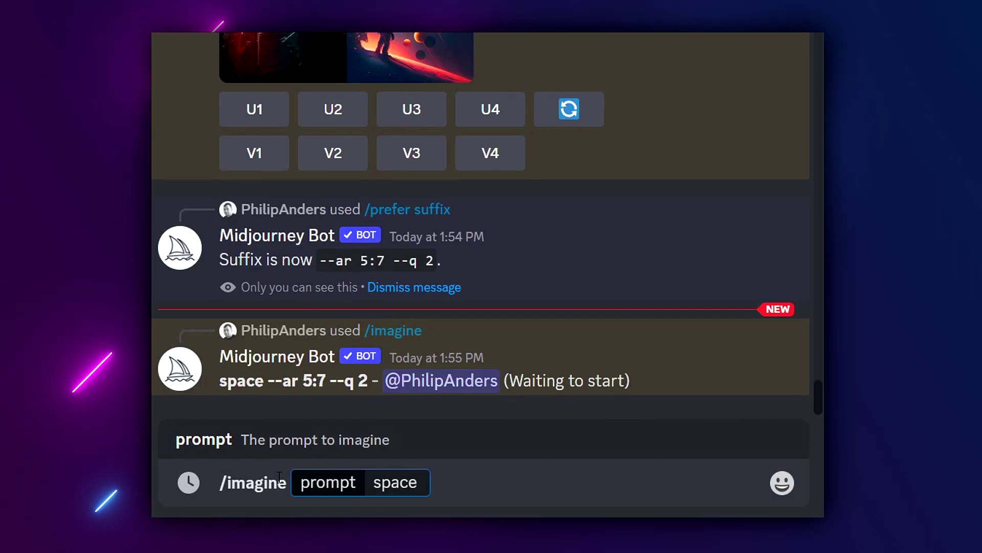
type("--no window")
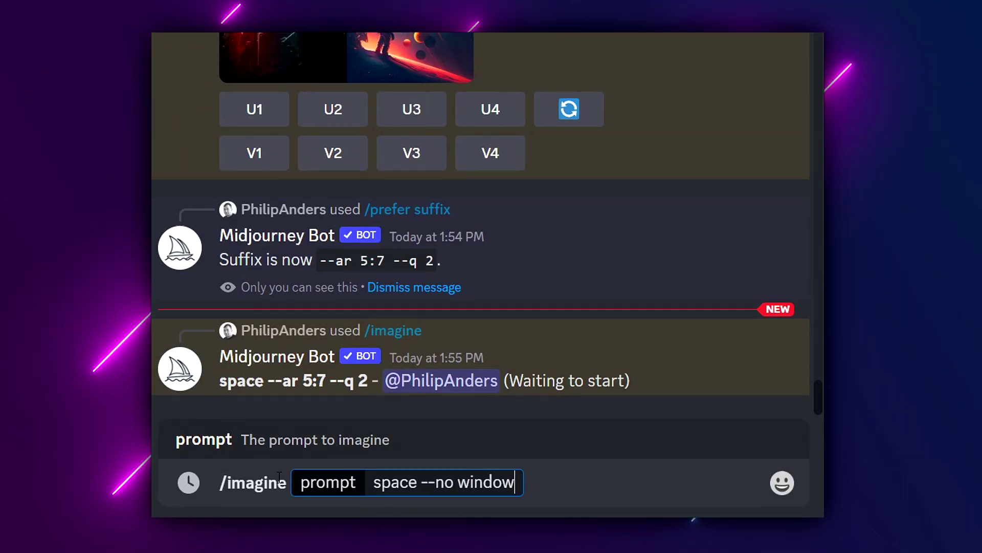
left_click_drag(421, 482, 450, 482)
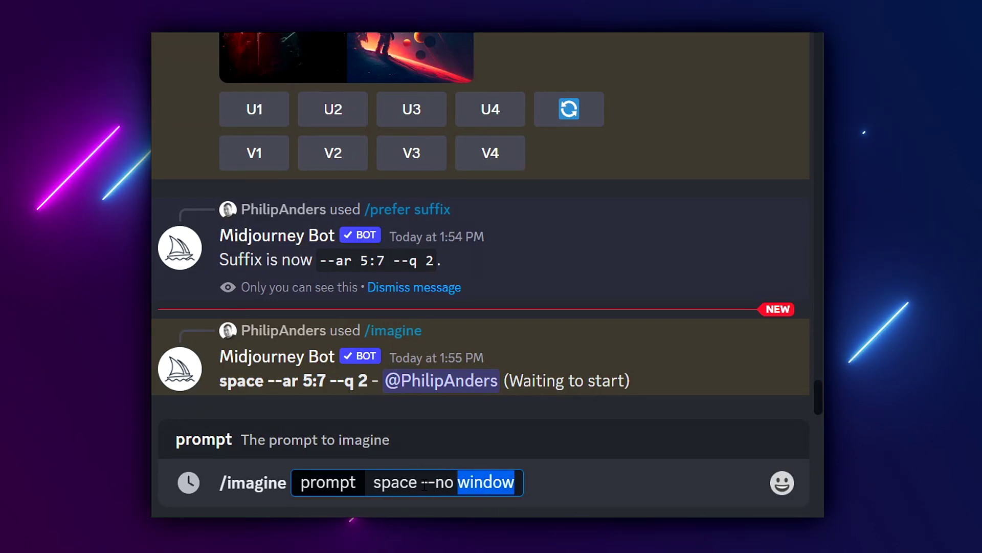
left_click(463, 484)
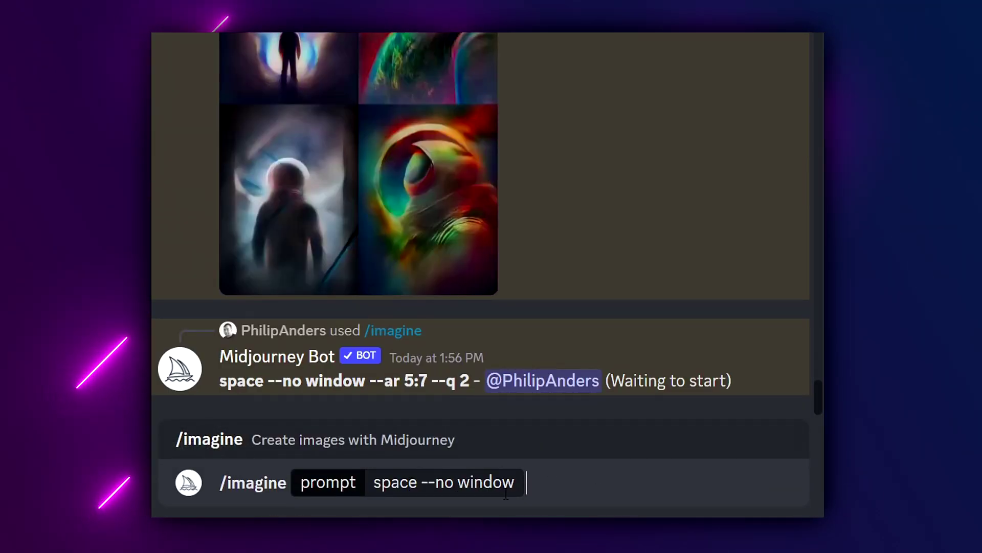
Rewrite the prompt as the weighted 'space::2 planets::3 astronaut::1 --no window'.
left_click(475, 502)
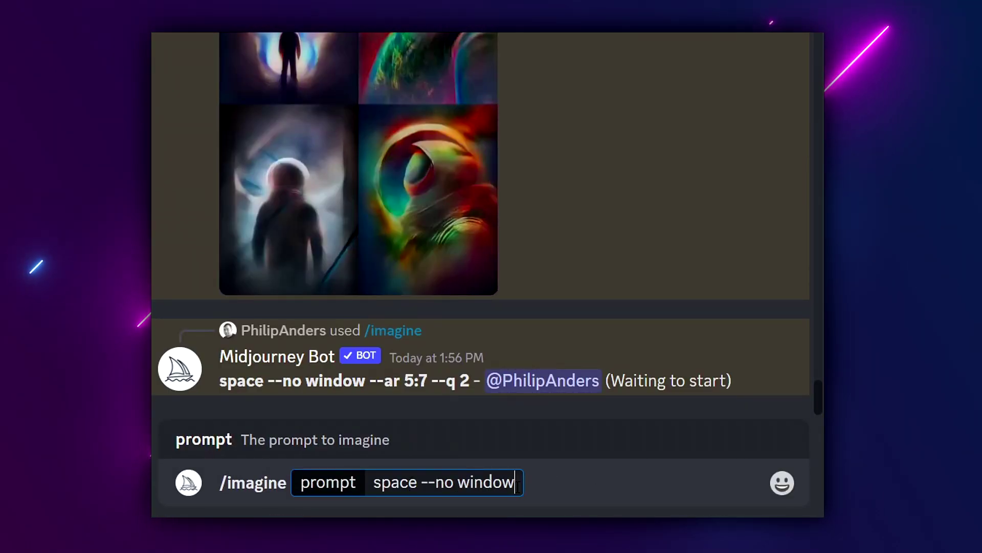
left_click(424, 486)
type("plane")
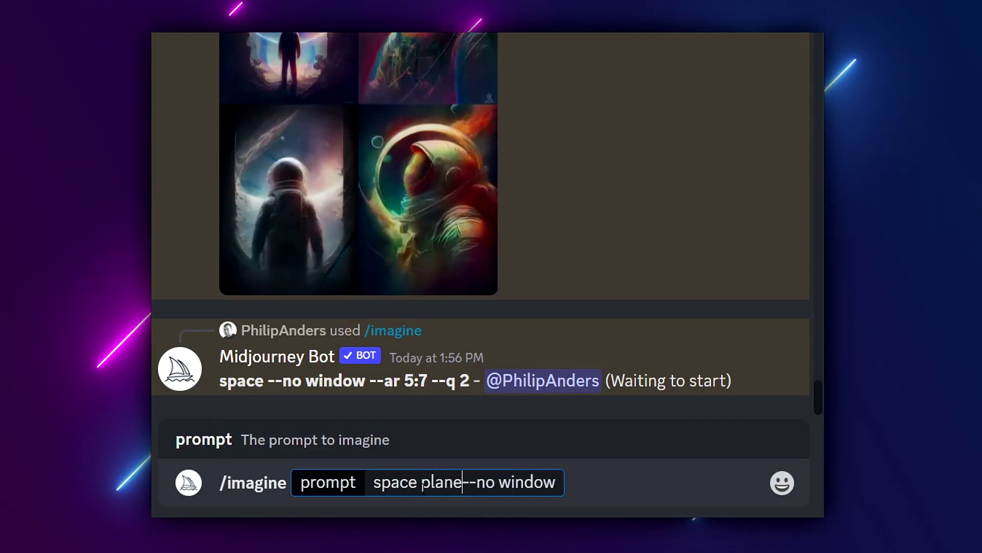
type("ts astronaut")
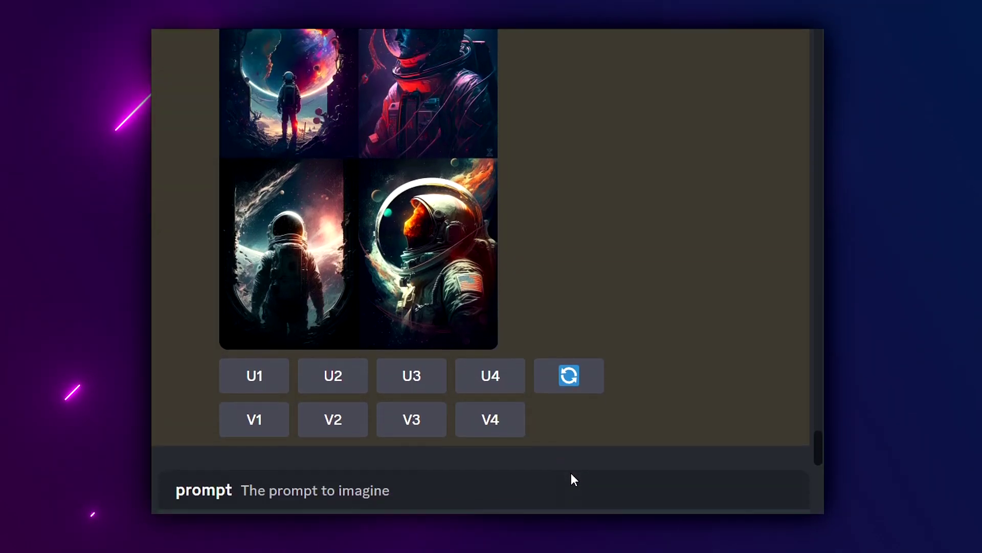
type("::--no window")
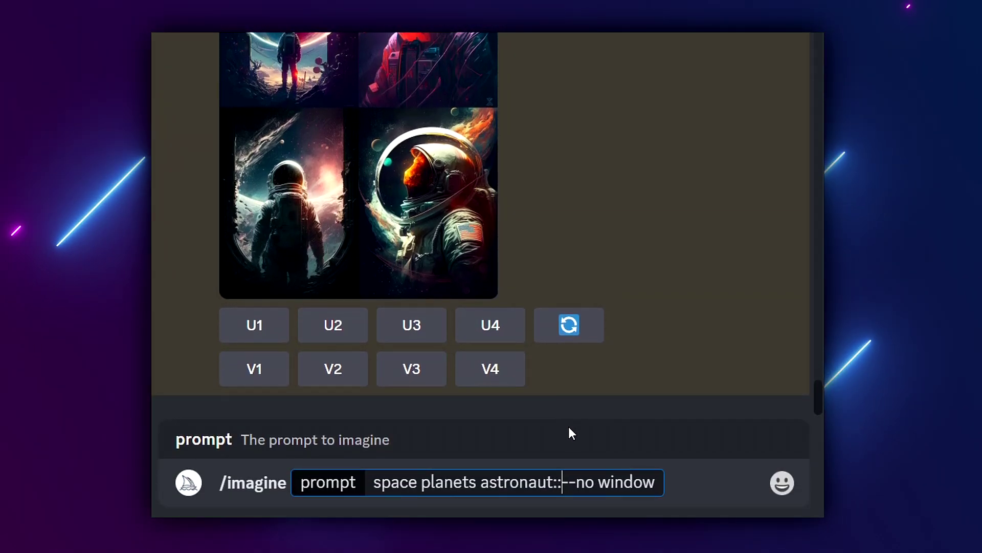
type("1")
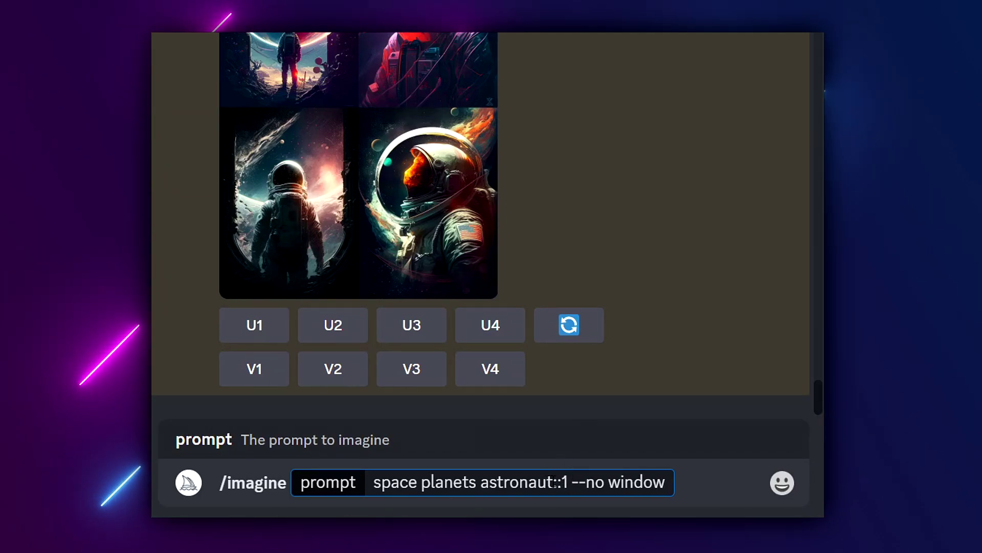
left_click_drag(552, 481, 568, 482)
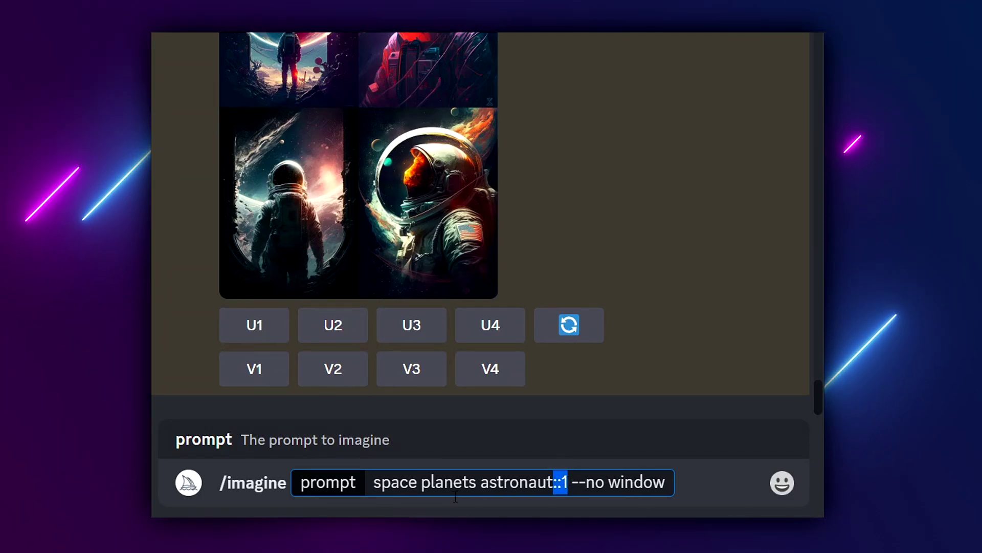
left_click(477, 482)
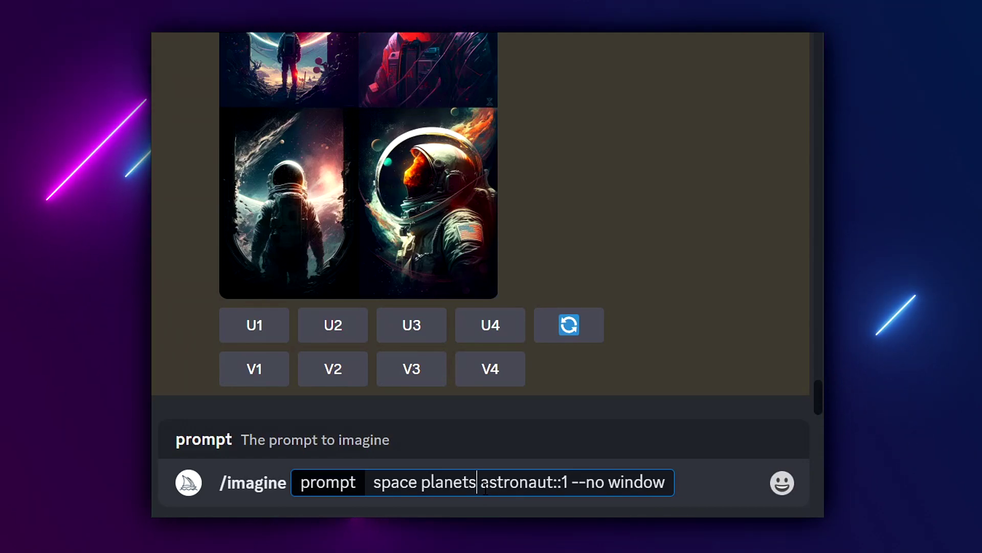
type("::")
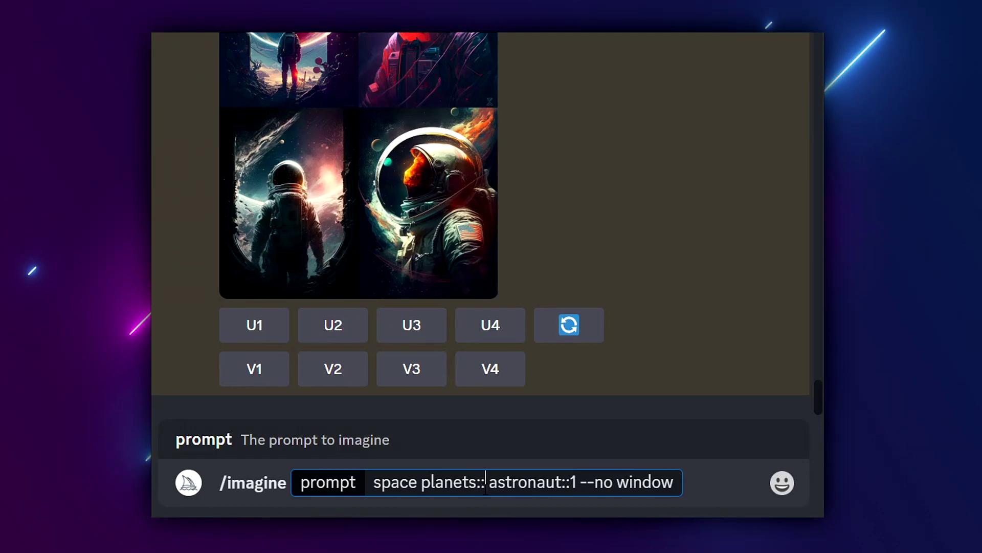
type("3")
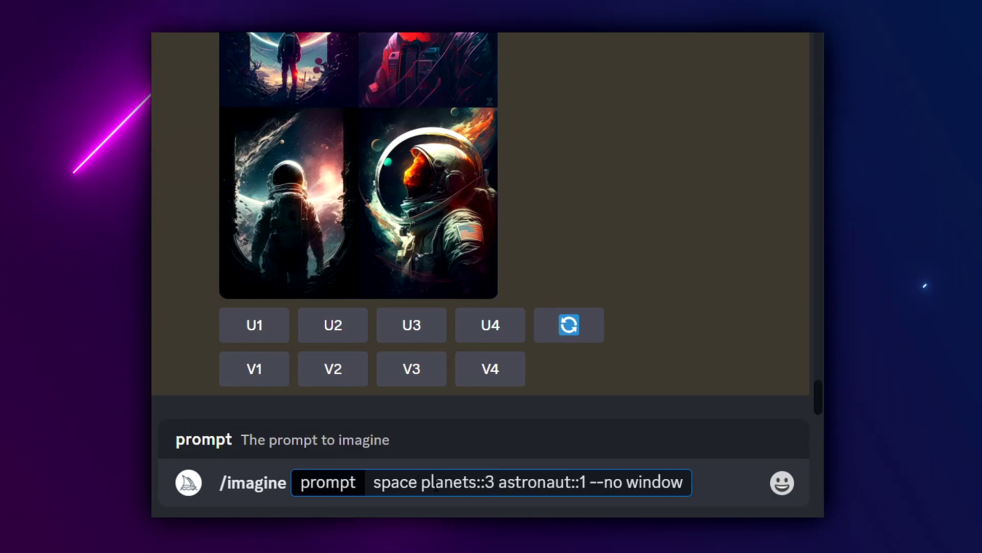
type("::2")
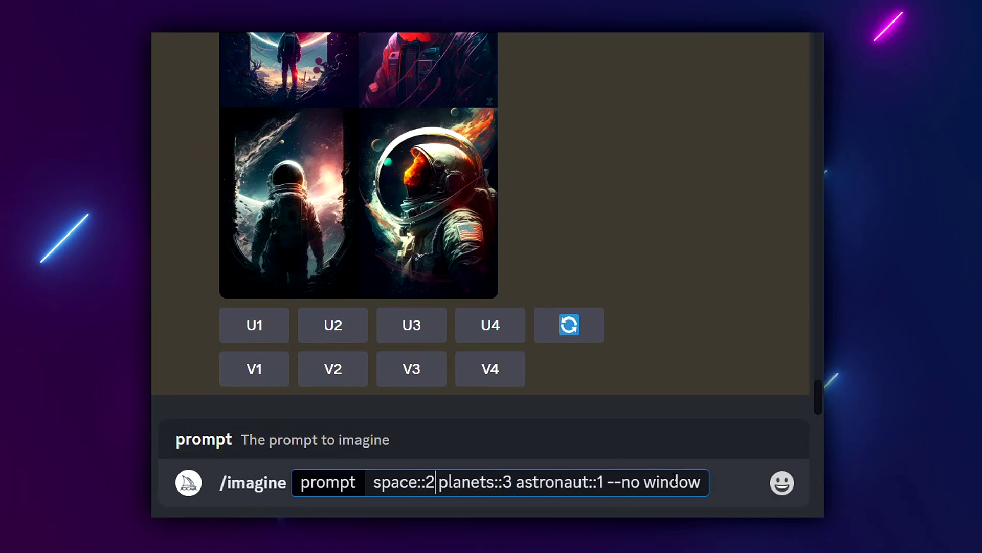
left_click(603, 482)
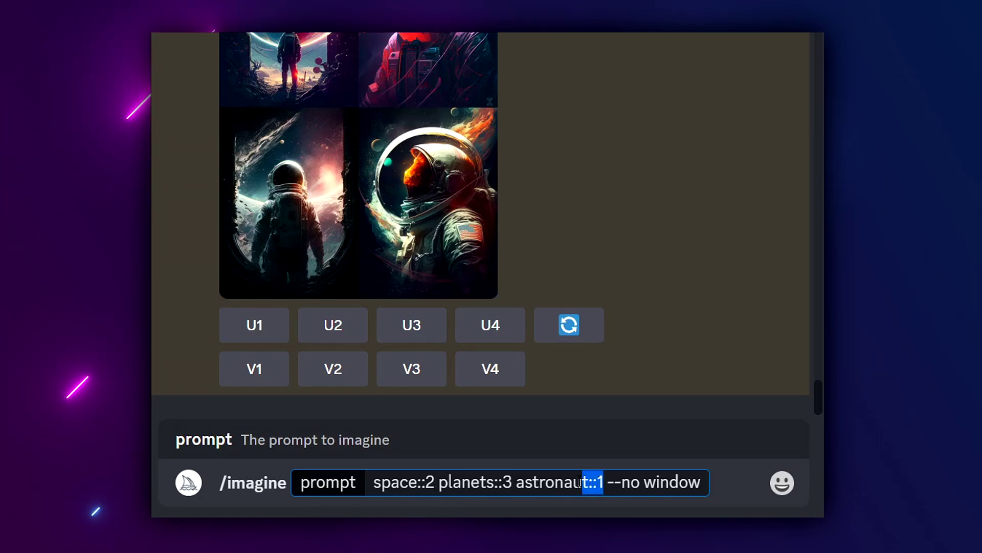
left_click_drag(580, 482, 373, 482)
left_click_drag(439, 485, 604, 482)
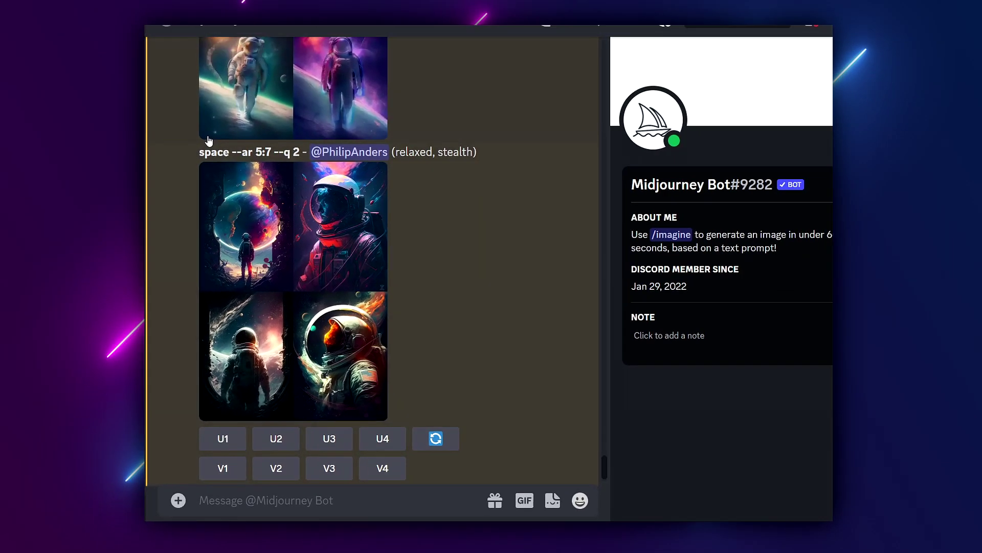
Enlarge and inspect the 'space' and 'space --no window' astronaut grids.
left_click_drag(199, 152, 270, 154)
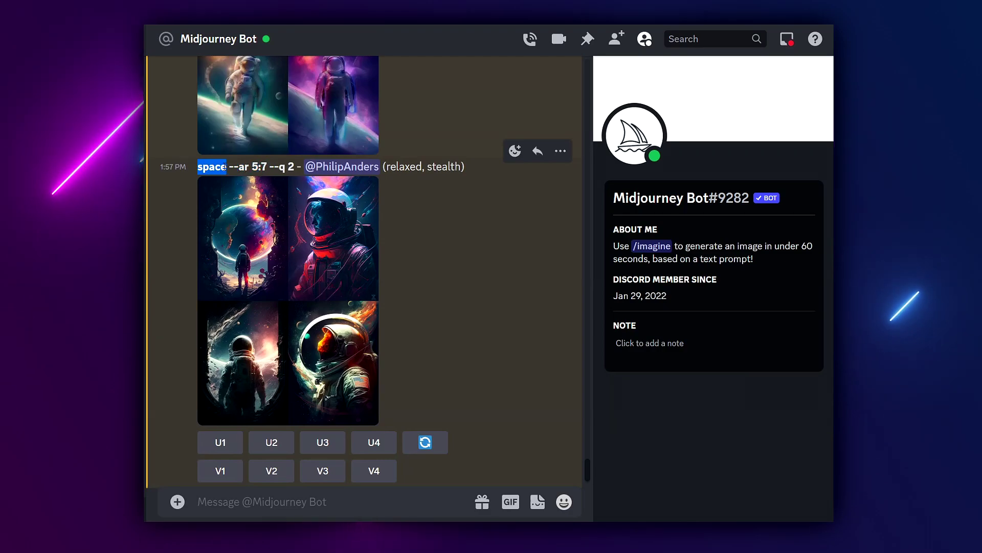
left_click(276, 270)
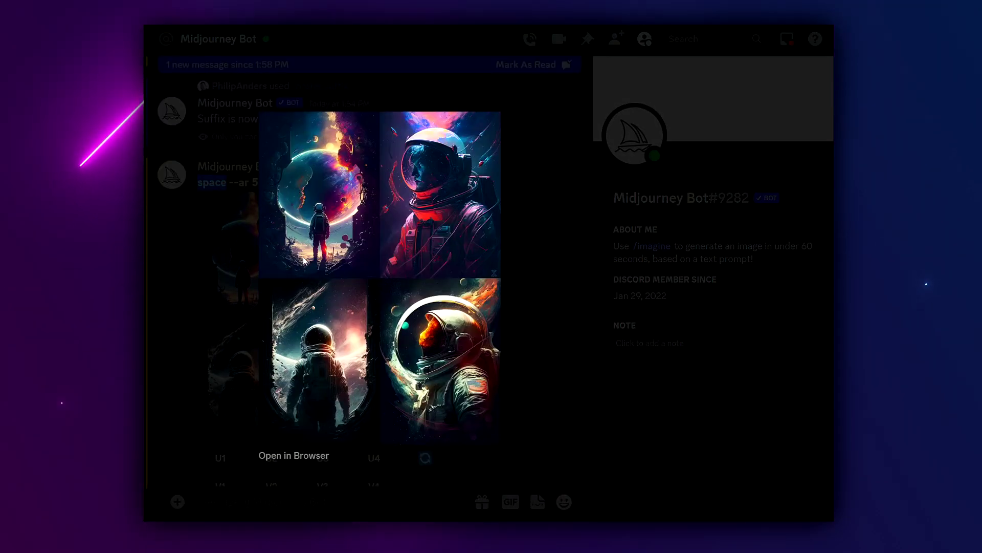
left_click(216, 252)
scroll(329, 345, "up", 3)
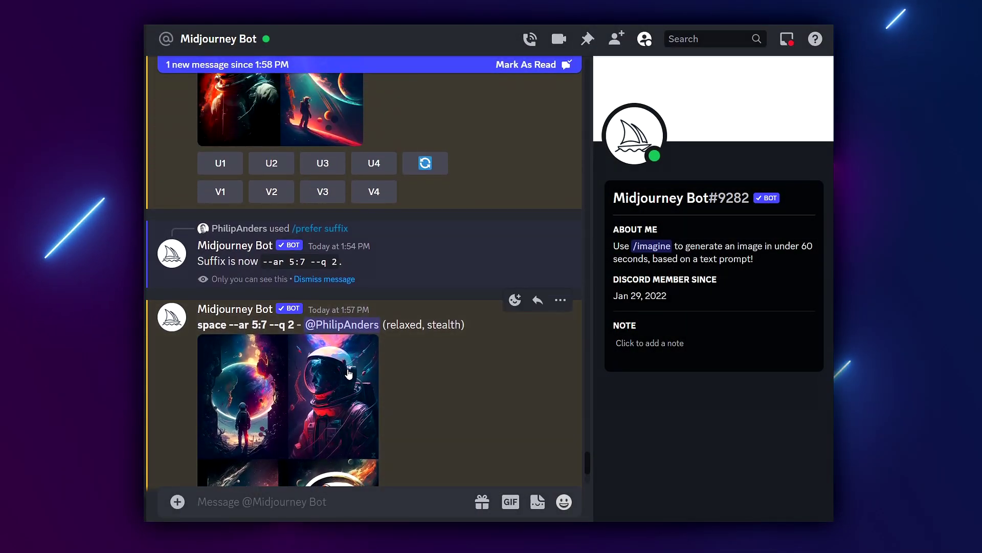
scroll(349, 374, "down", 5)
left_click_drag(200, 153, 364, 151)
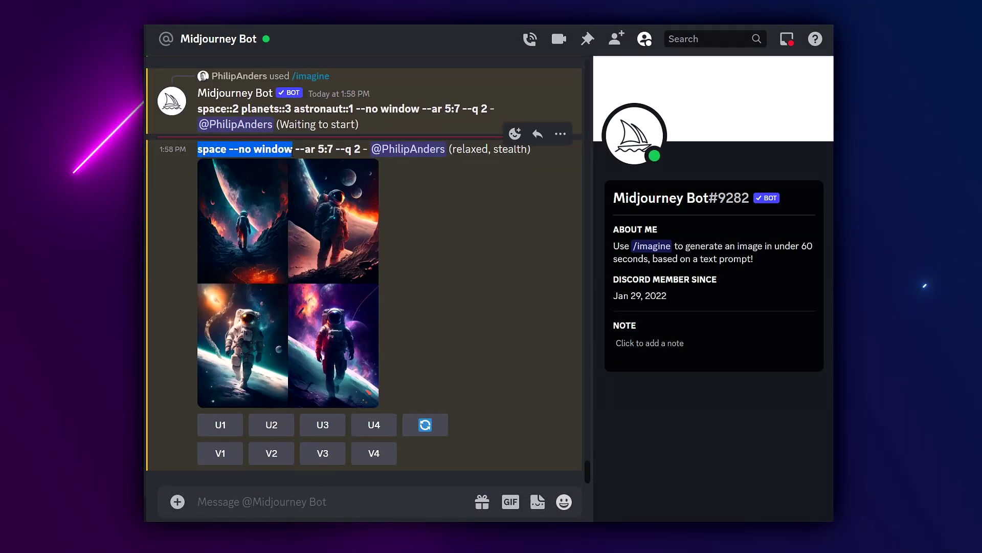
left_click(358, 218)
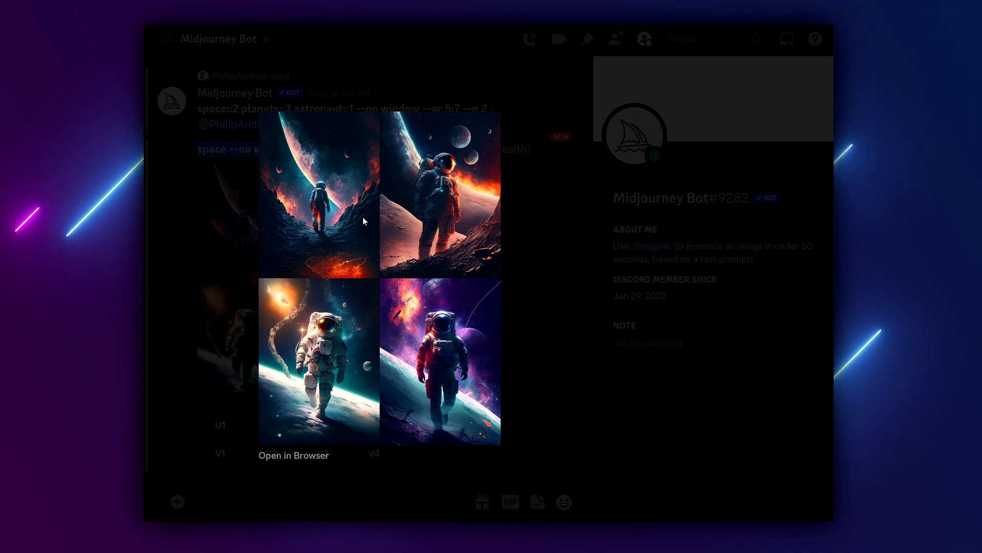
key("Escape")
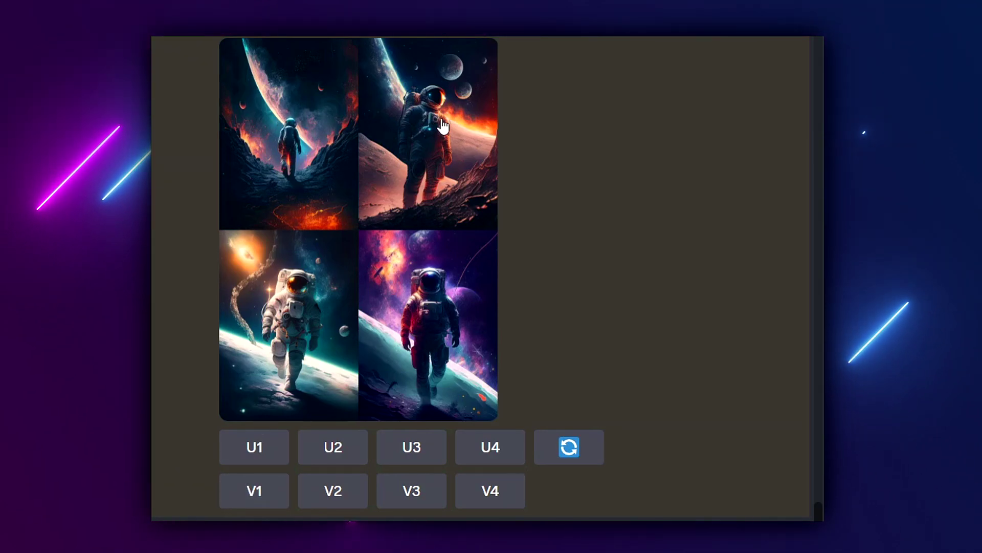
Request V2 variations of the second 'space --no window' image.
left_click(333, 500)
scroll(440, 85, "up", 2)
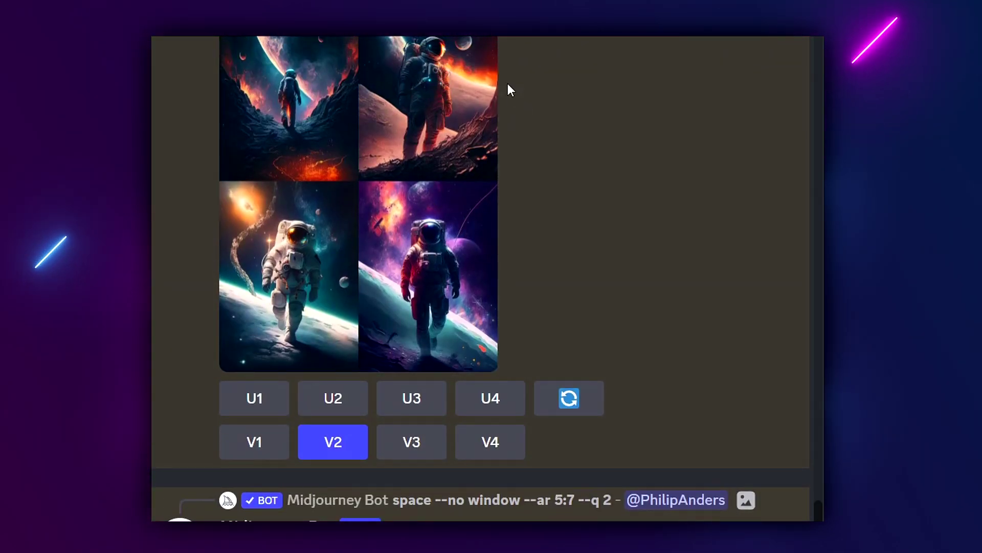
scroll(431, 61, "down", 2)
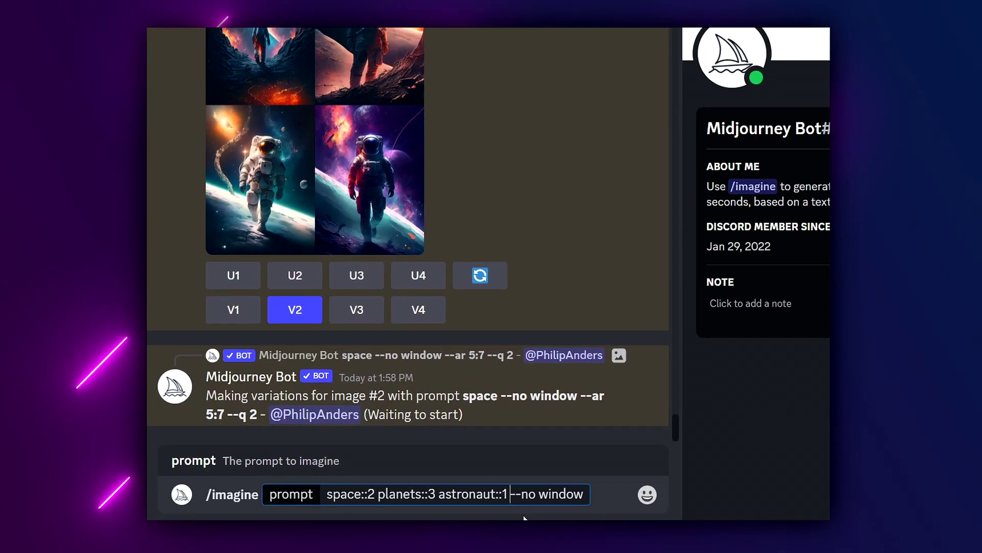
Add 'hyper realistic, ultra high definition, vibrant colours, octane render, 8k' to the weighted prompt and submit it.
type("perrea")
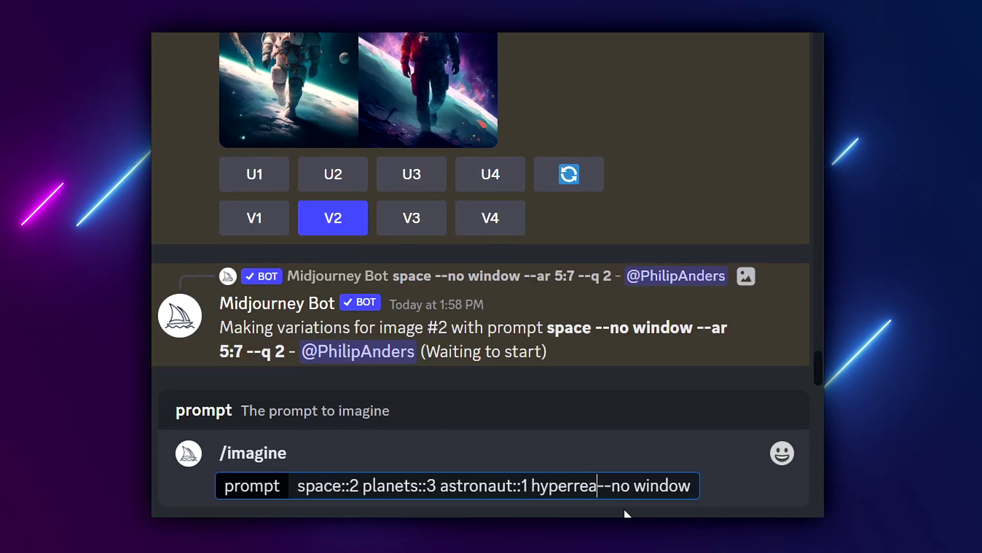
type("listic, ultra high defi ")
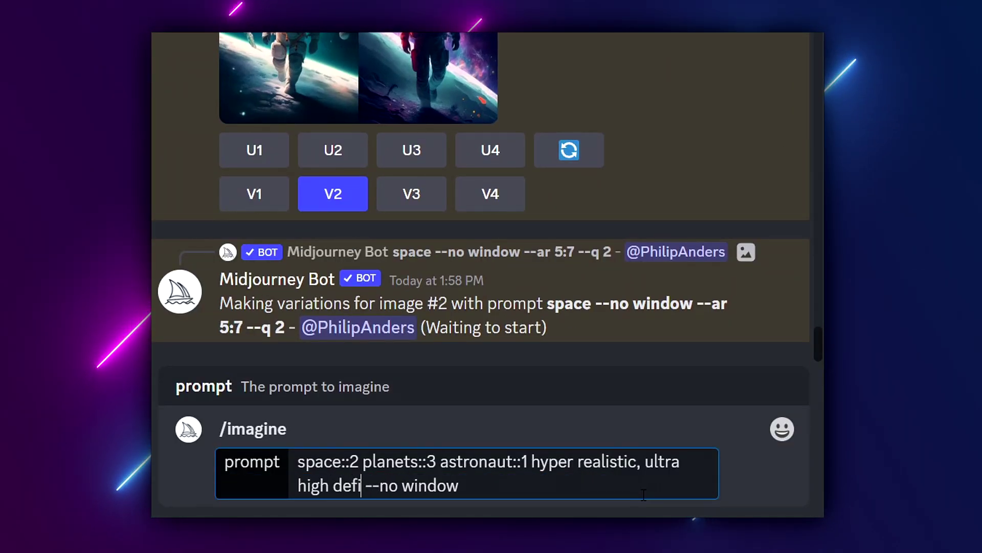
type("nition, v")
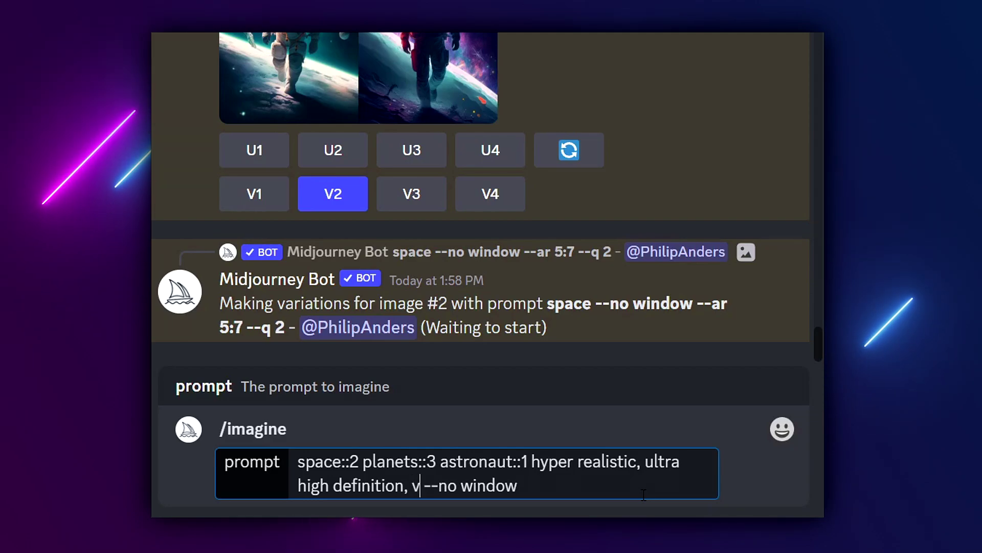
type("ibrant colours,")
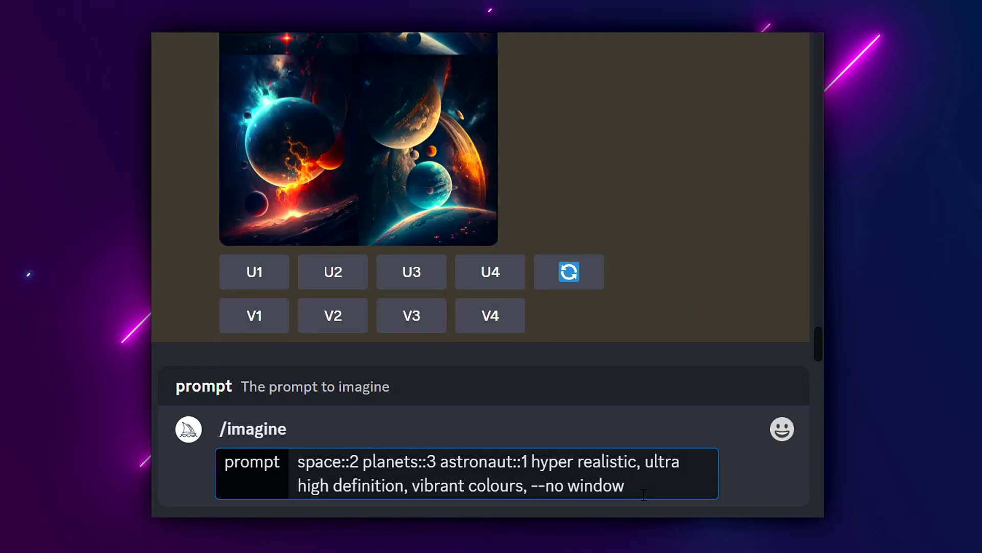
type(" octa ")
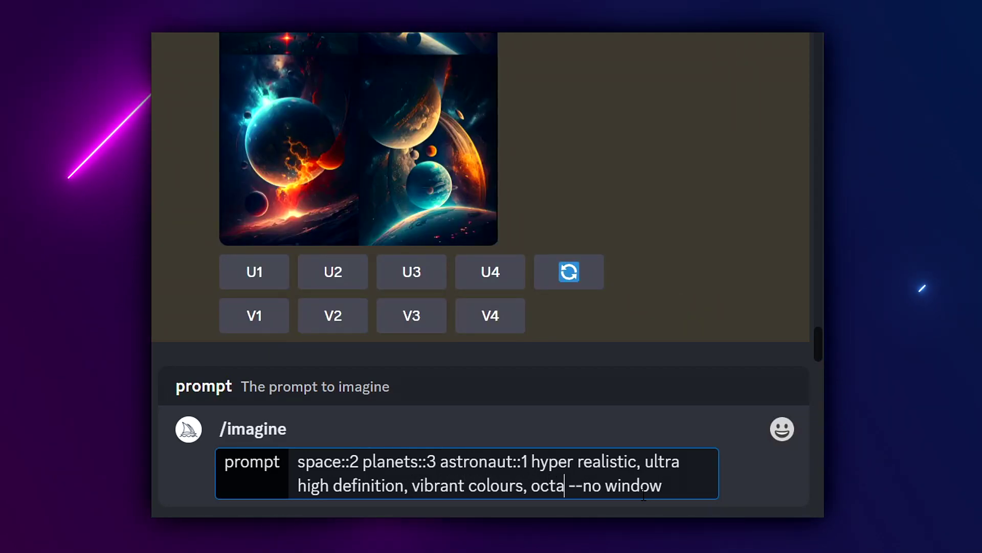
type("ne render, ")
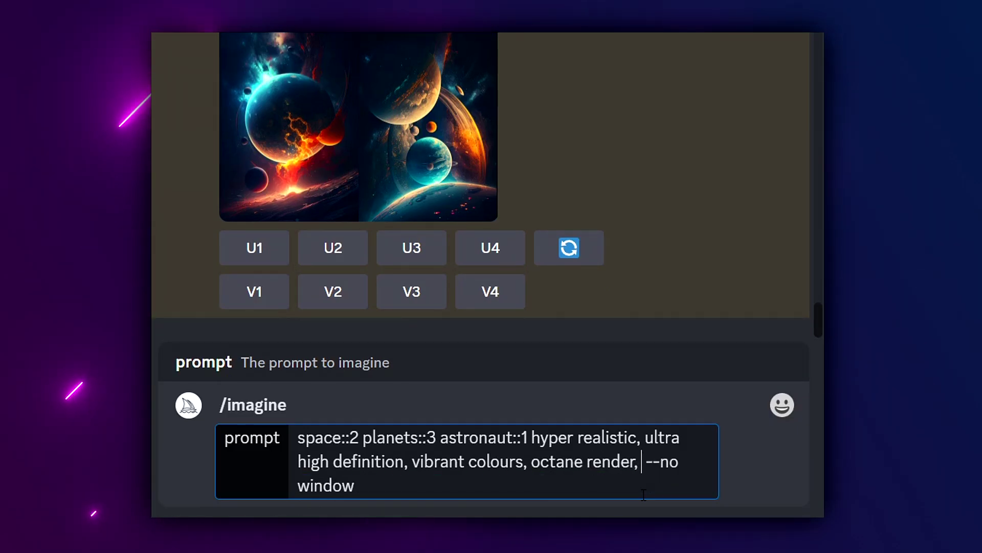
type("8 ")
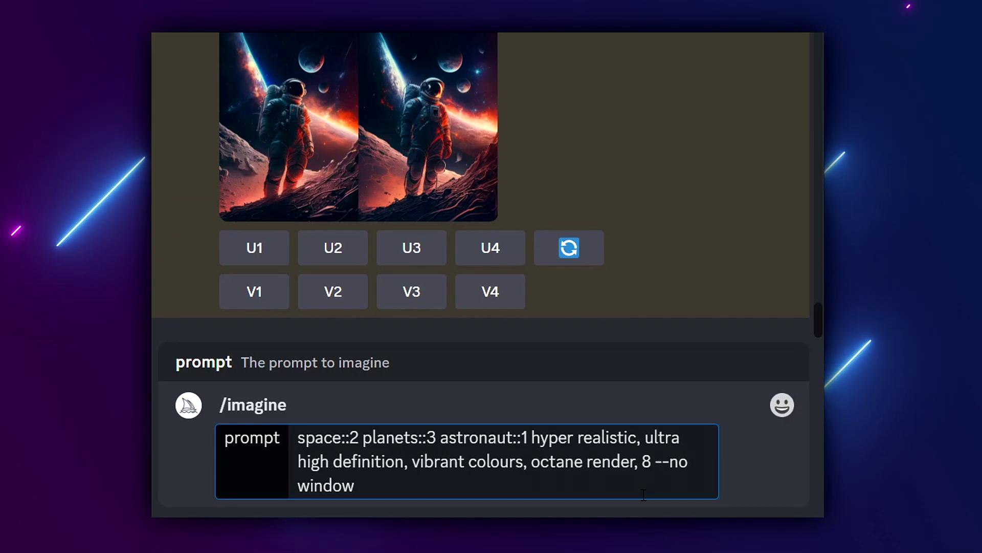
type("k")
key("Return")
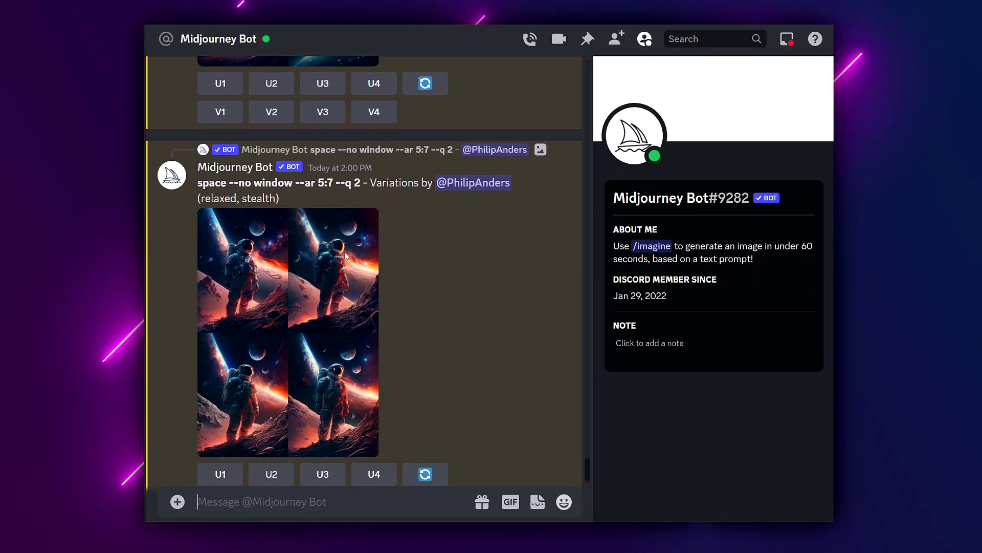
left_click(256, 338)
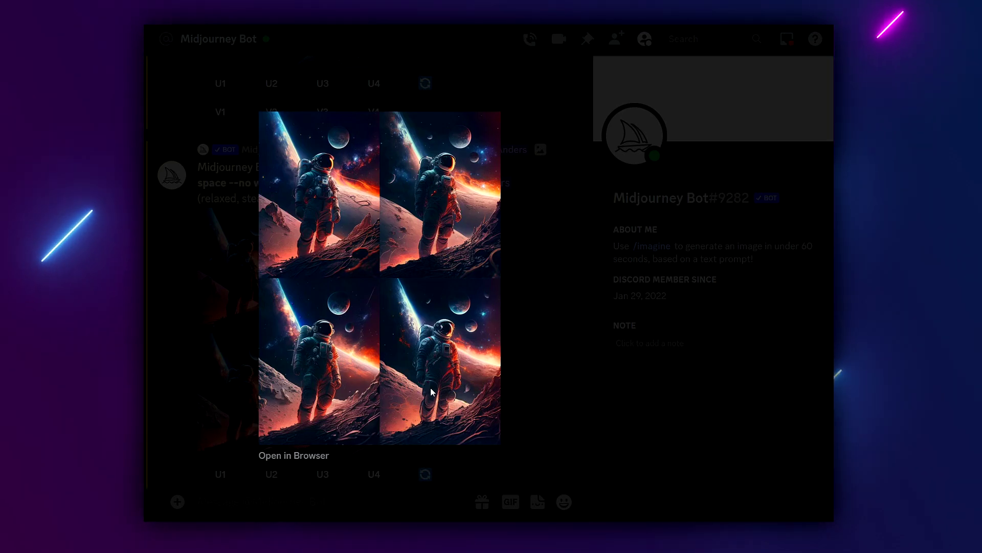
left_click(518, 340)
scroll(345, 401, "down", 2)
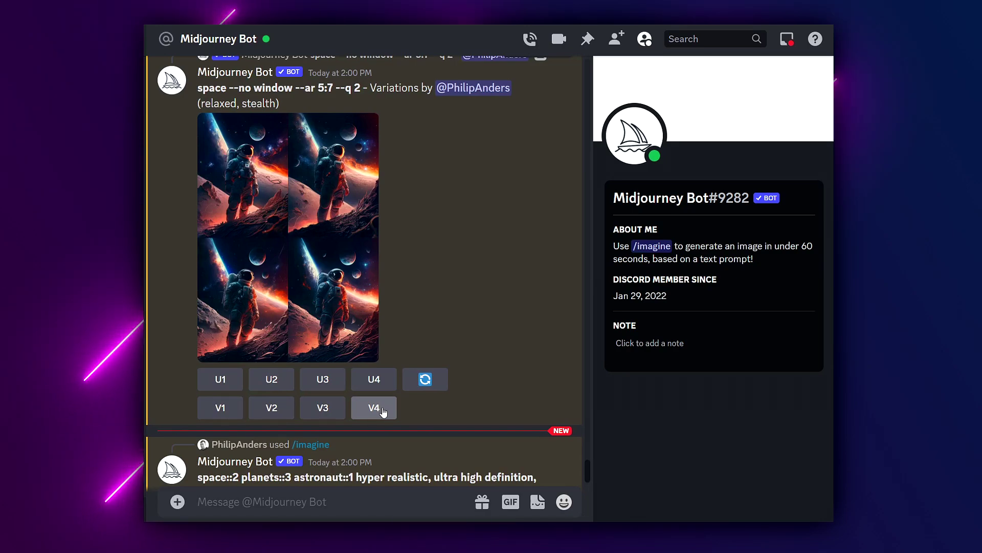
scroll(345, 395, "up", 10)
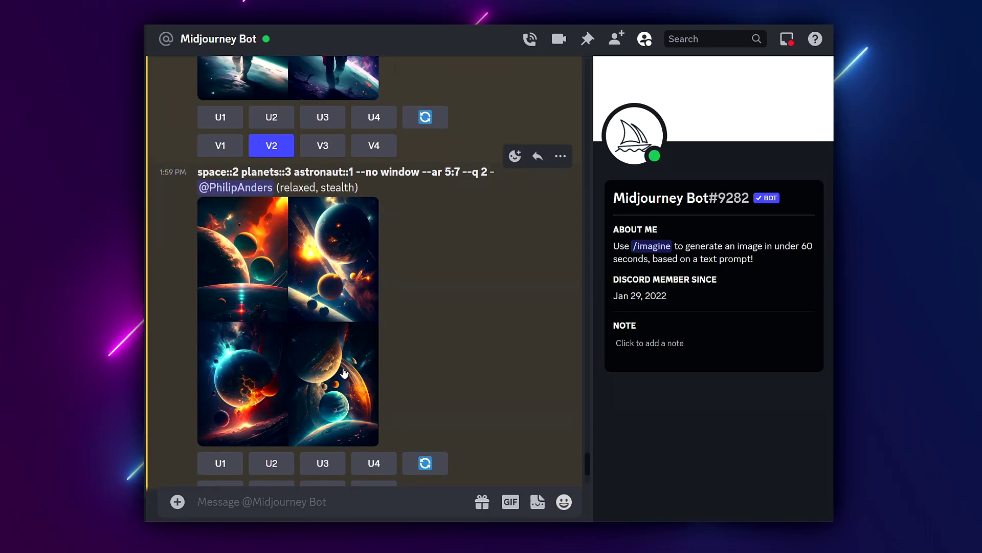
scroll(348, 378, "up", 6)
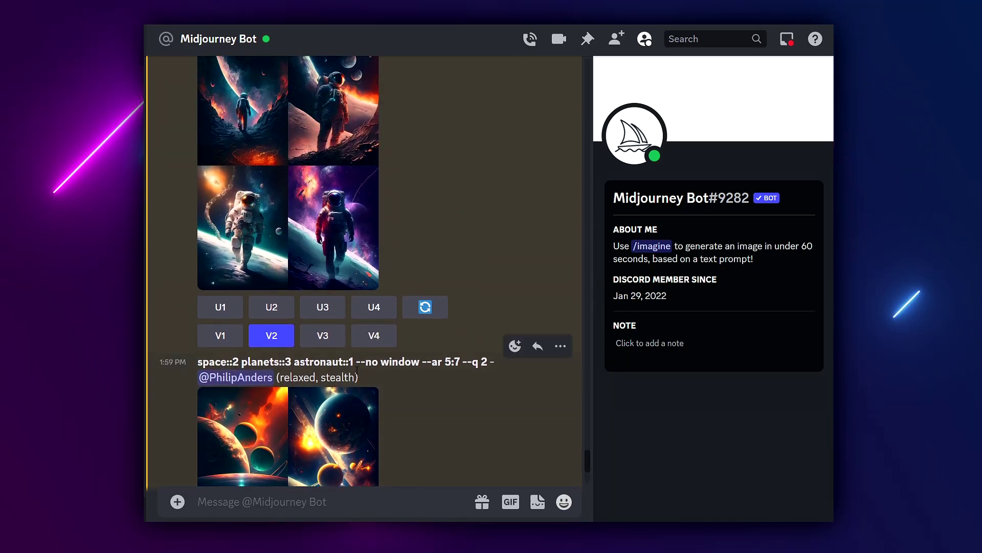
scroll(360, 384, "up", 1)
scroll(361, 383, "up", 2)
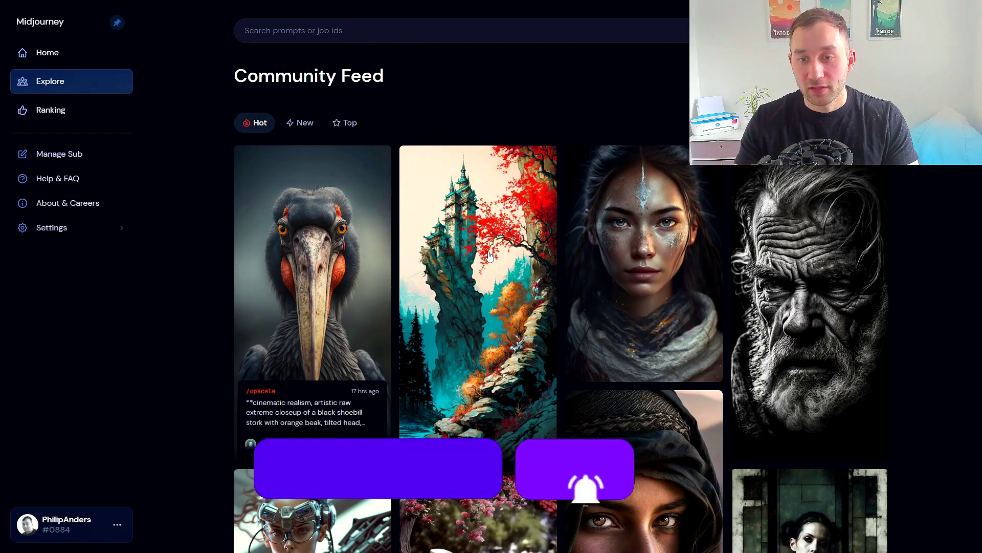
Find the colourful mountain-peak painting in the Community Feed and copy its full command.
scroll(975, 266, "down", 2)
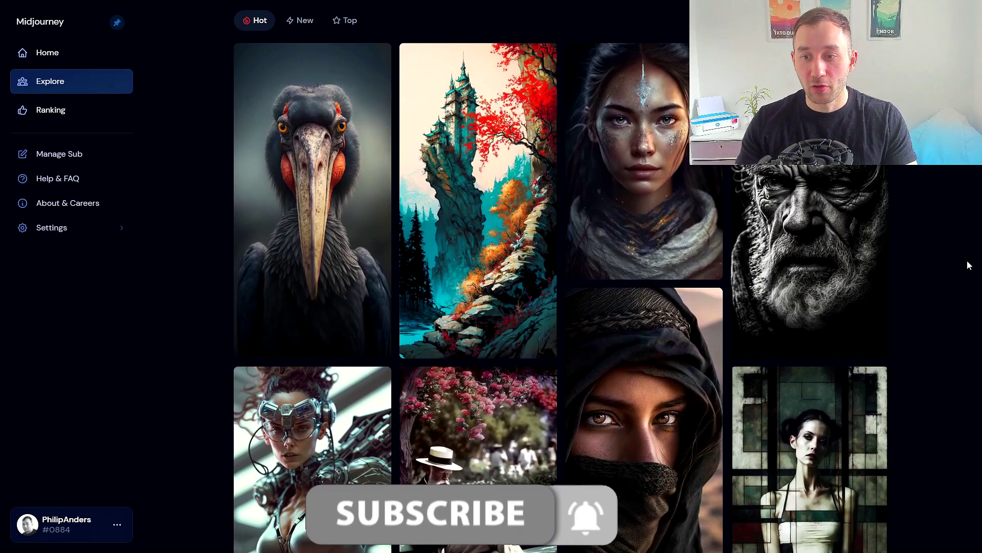
scroll(971, 253, "down", 3)
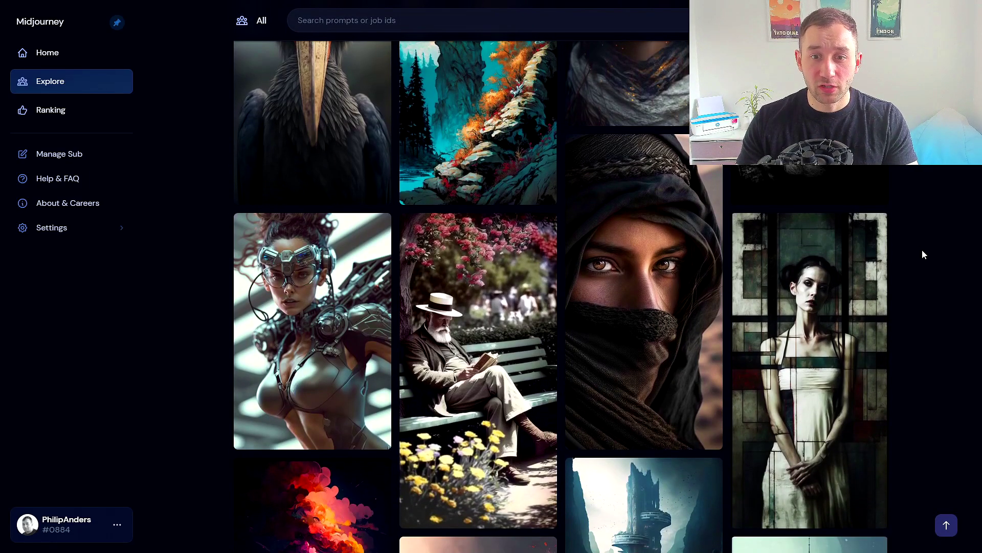
scroll(924, 254, "down", 1)
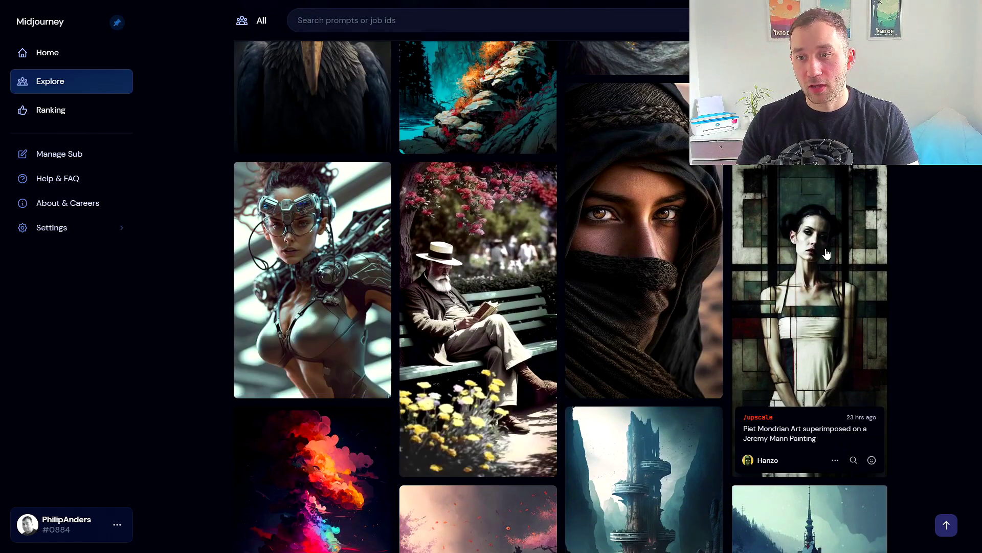
scroll(827, 253, "down", 2)
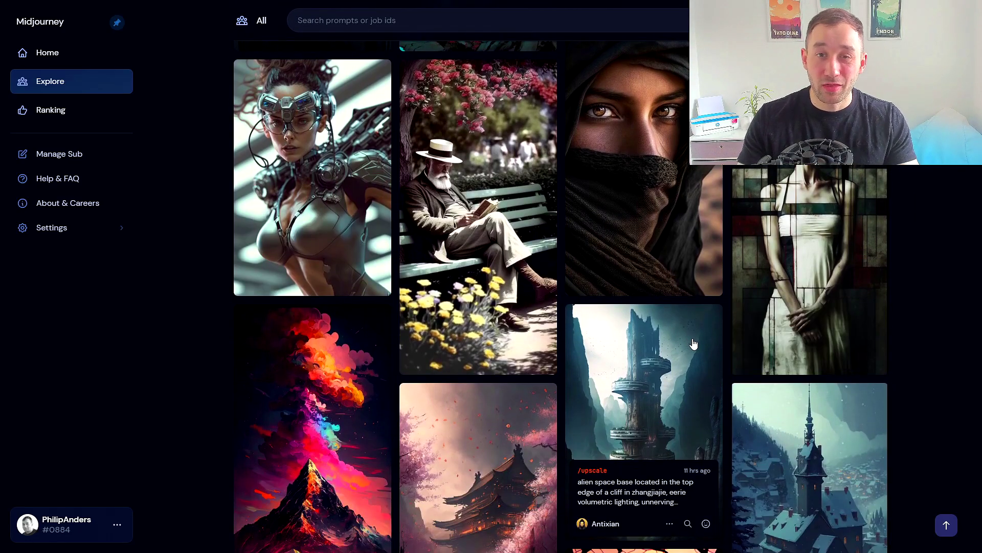
scroll(670, 354, "down", 2)
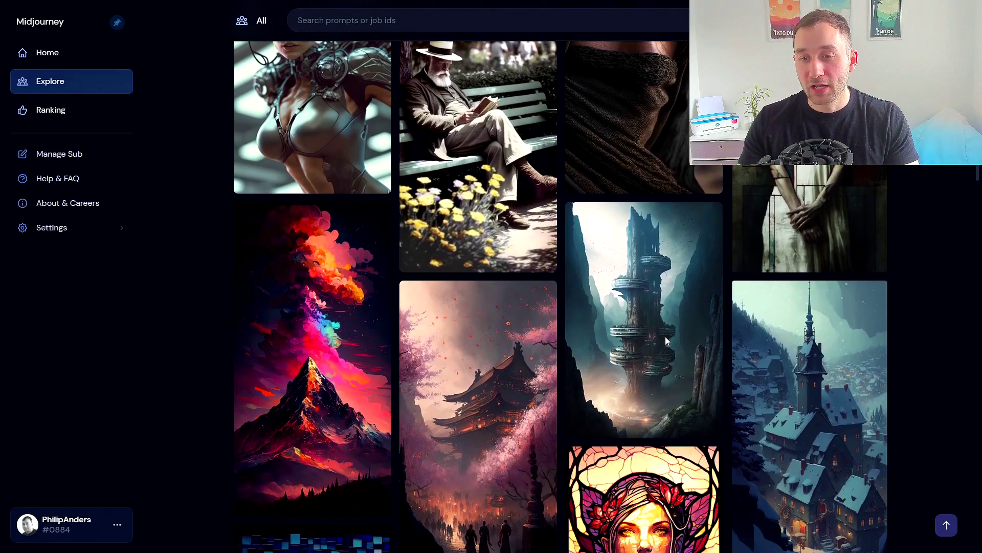
scroll(479, 307, "down", 2)
mouse_move(476, 301)
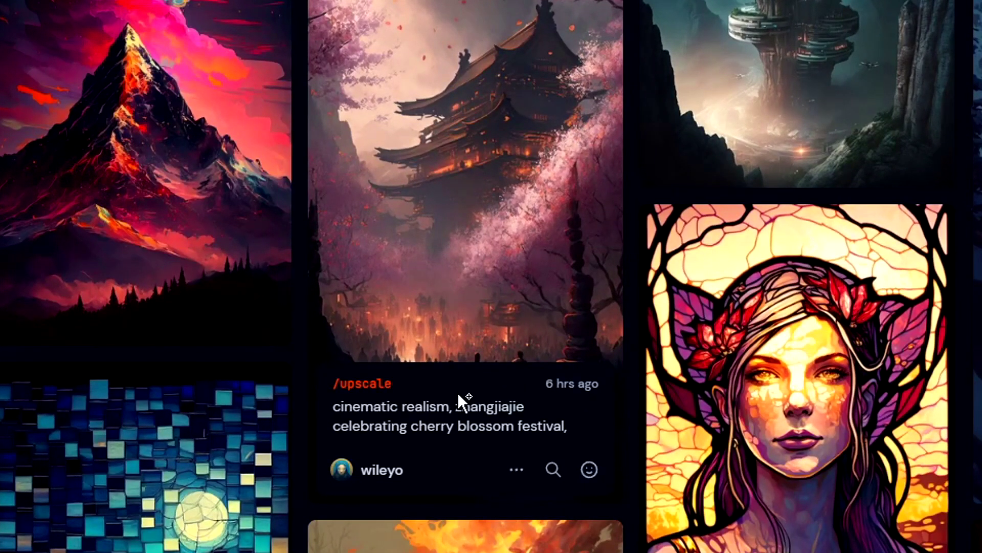
scroll(373, 394, "down", 2)
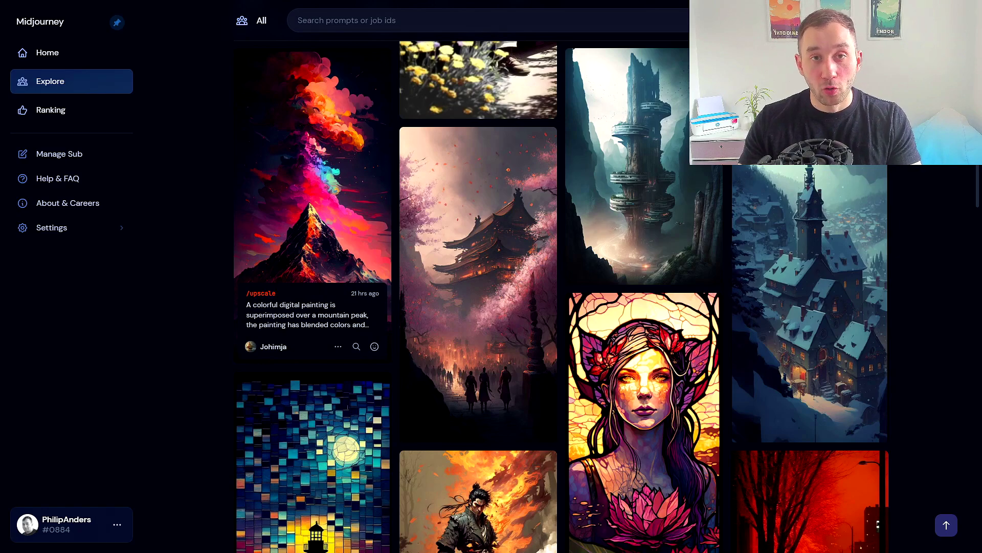
scroll(349, 318, "up", 1)
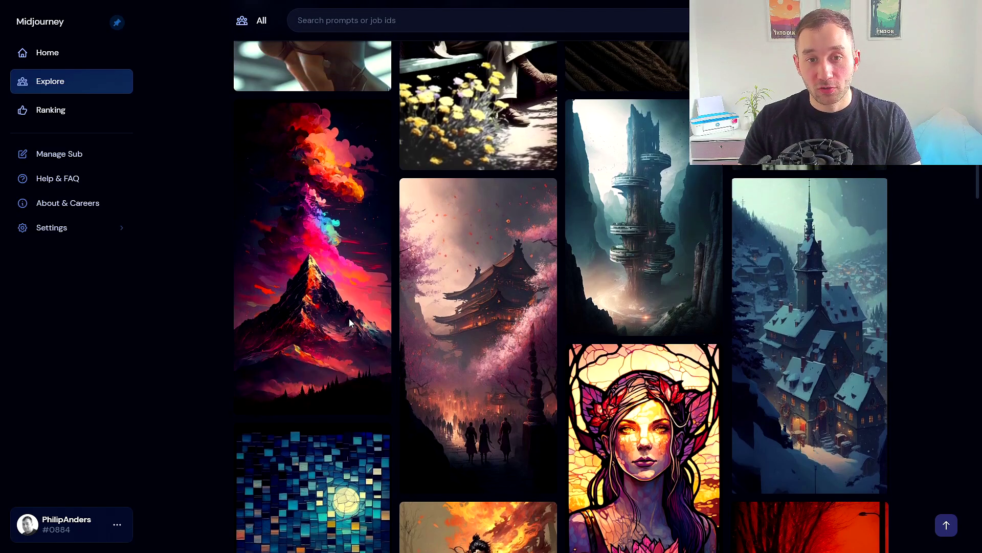
scroll(266, 339, "up", 1)
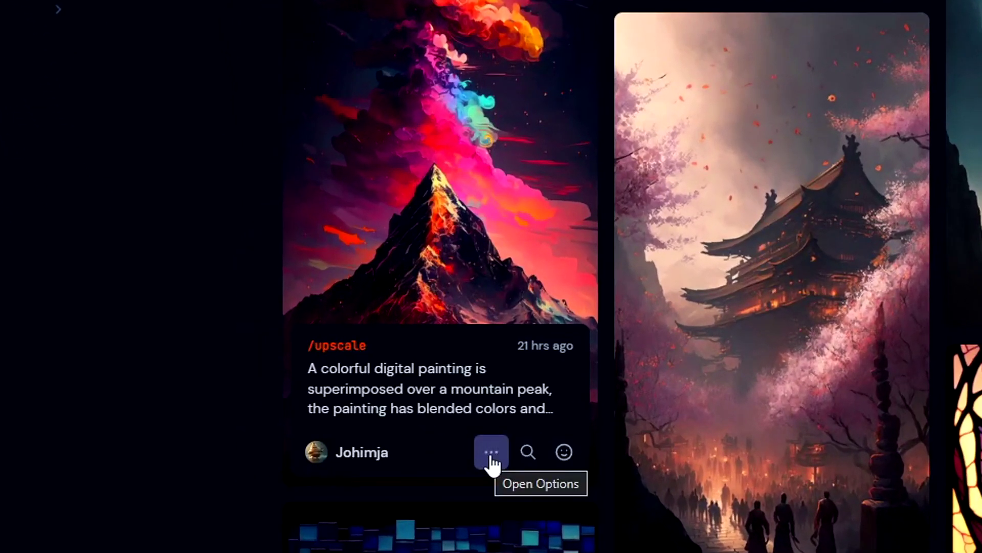
left_click(491, 452)
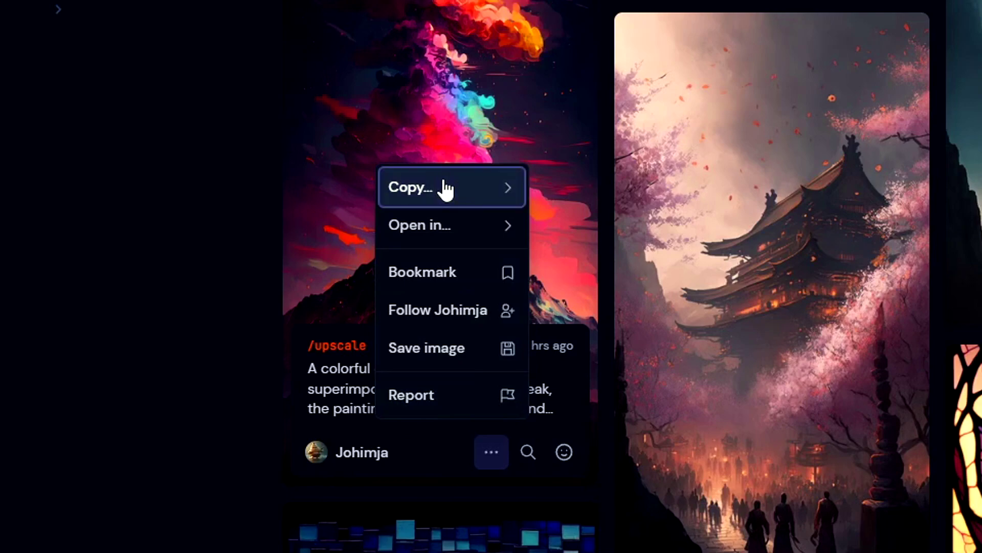
mouse_move(445, 190)
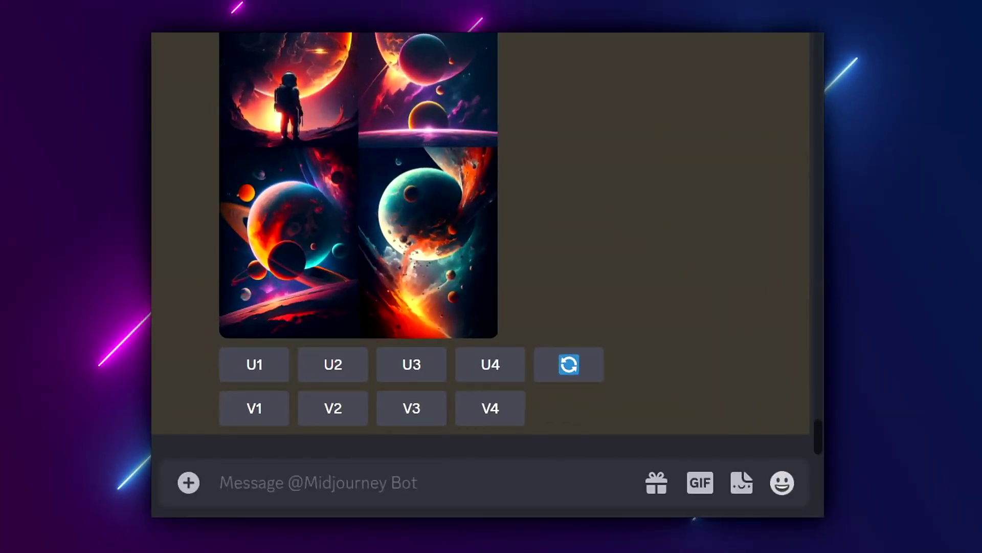
Start an /imagine command with the copied mountain painting prompt, trailing period removed.
type("/")
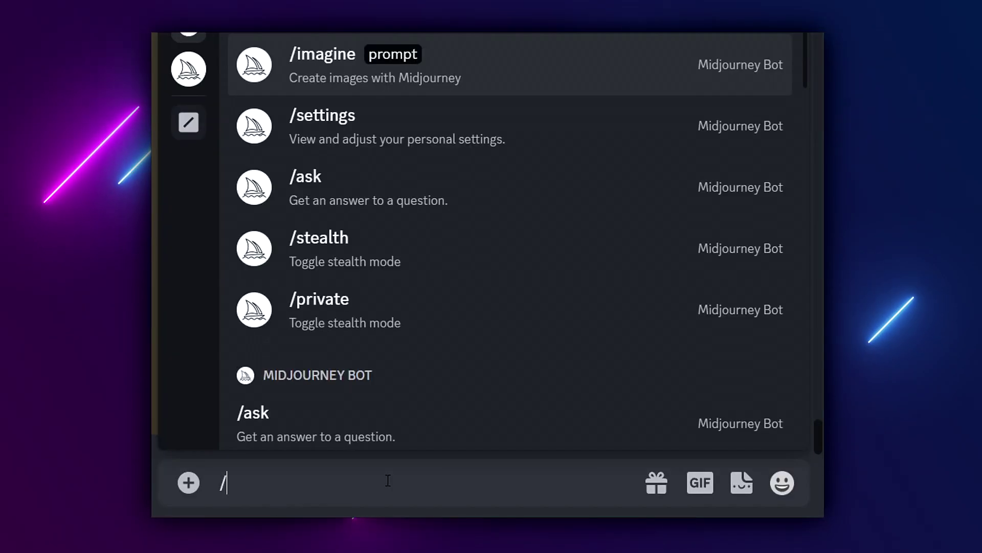
key("Return")
type("A colorful digital painting is superimposed over a mountain peak, the painting has blended colors and broad strokes, the sky is full of stars and the clouds are in shades of pink and orange, the background has a surrealistic feel to it - like Pissarro's work. --ar 1:2 --chaos 70 --stop 98 --stylize 700.")
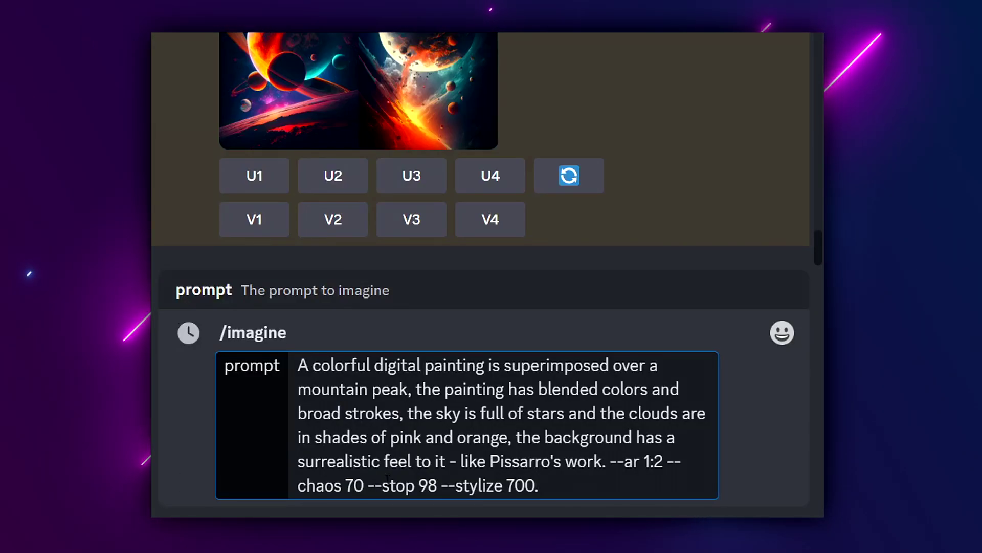
key("BackSpace")
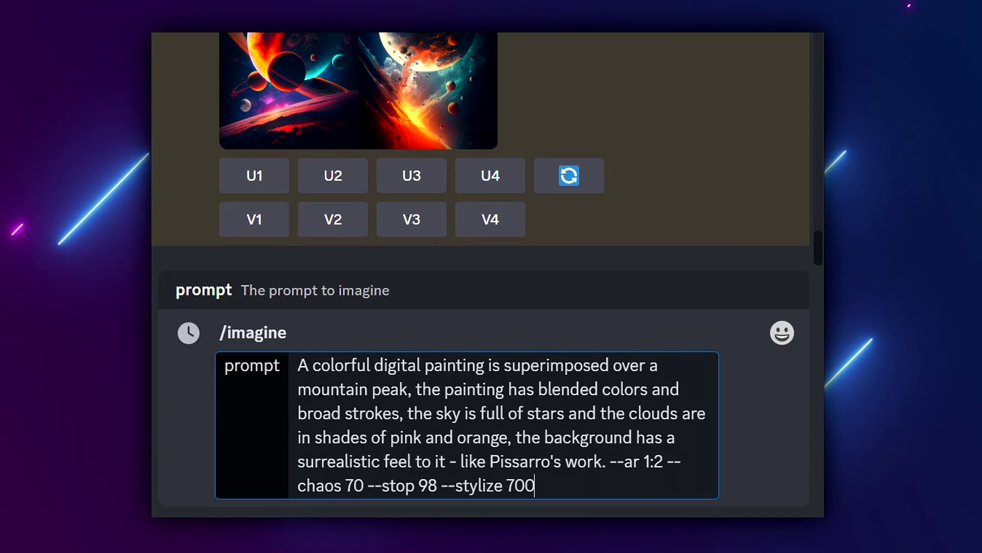
Replace 'mountain peak' with 'beach', delete '--ar 1:2', and submit the prompt.
left_click_drag(403, 387, 408, 388)
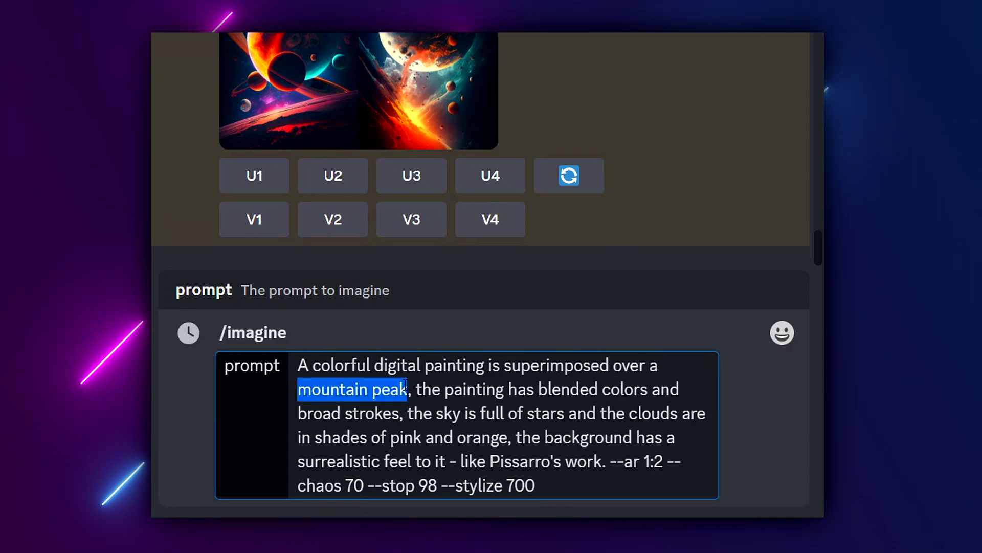
type("beach")
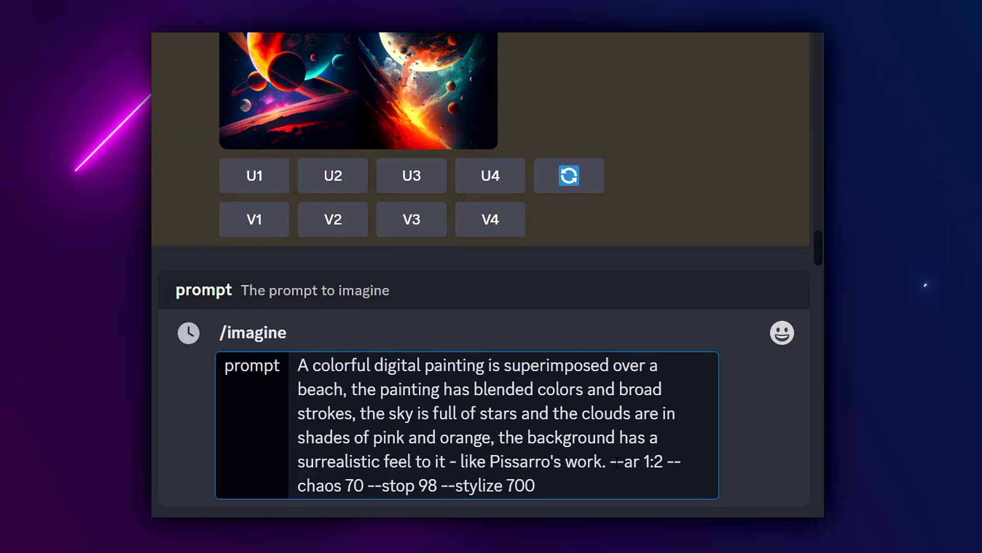
left_click_drag(610, 461, 663, 461)
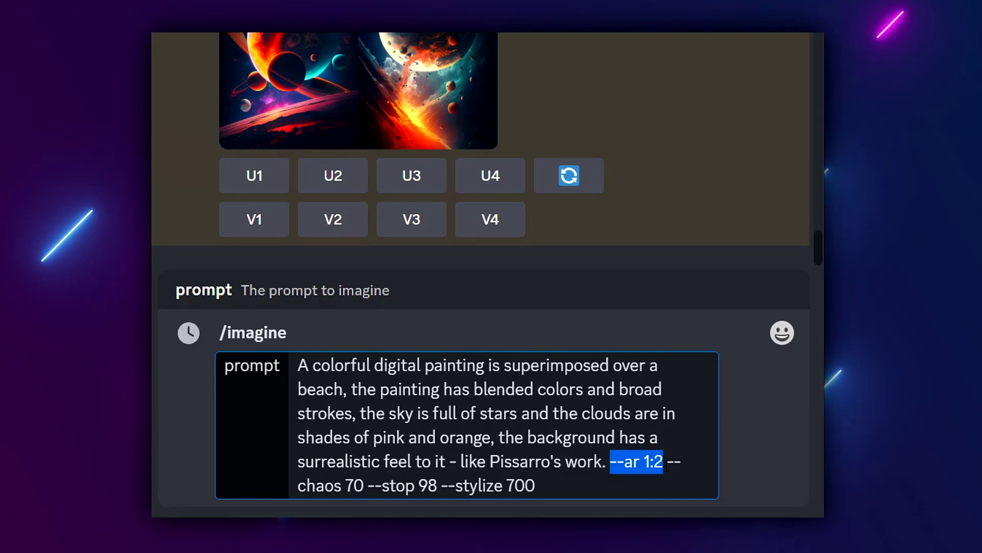
key("BackSpace")
key("BackSpace")
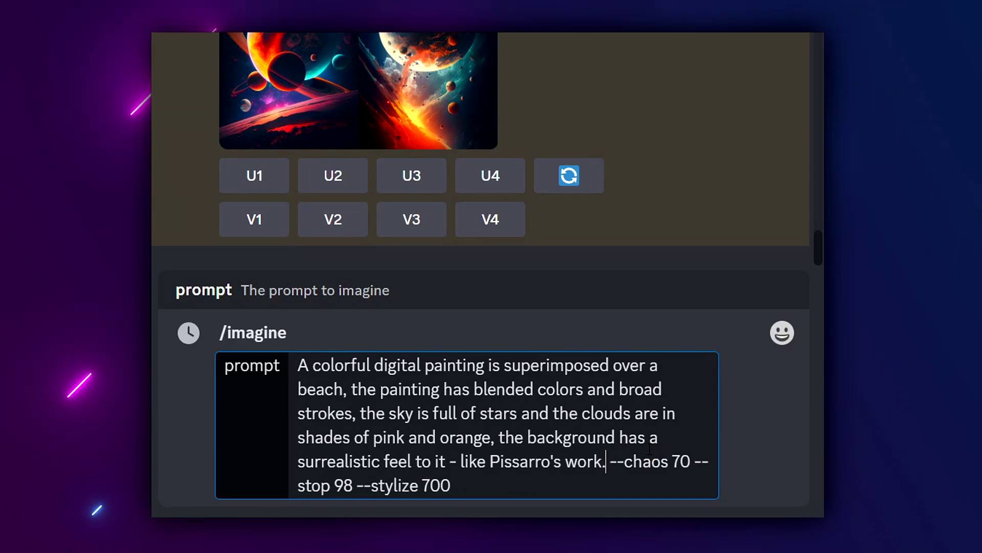
left_click(519, 494)
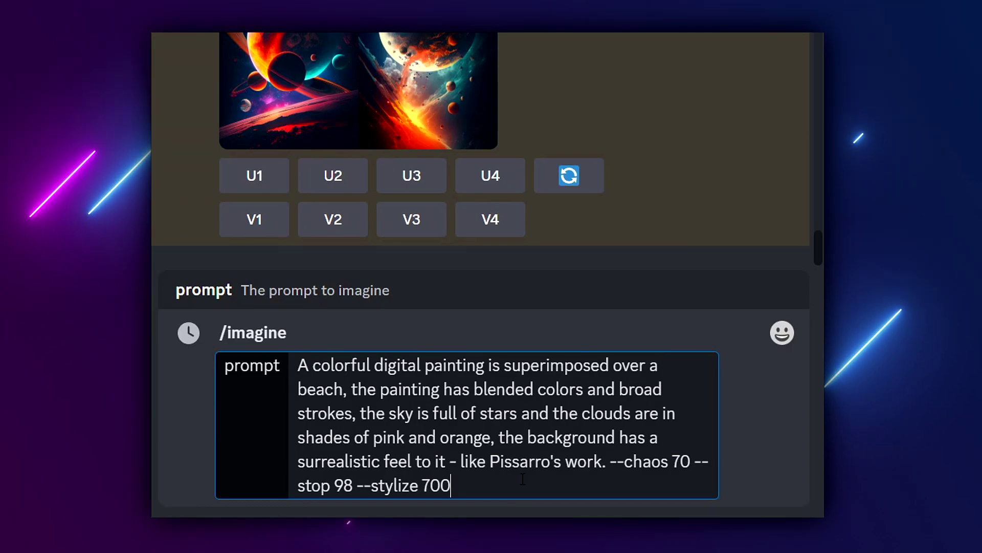
key("Return")
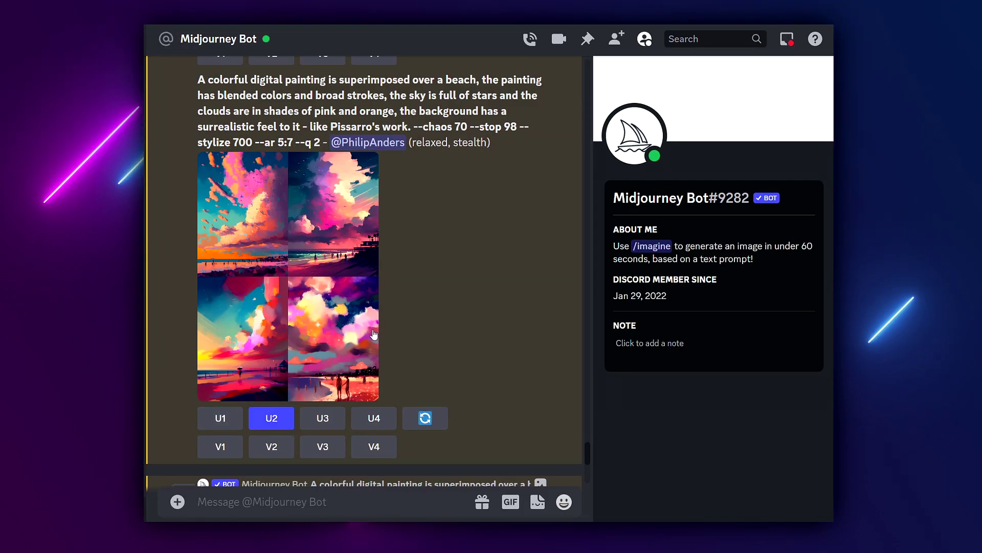
Open the upscaled astronaut-on-planet image full size in the browser and bring up its save options.
scroll(481, 329, "down", 2)
scroll(486, 328, "down", 15)
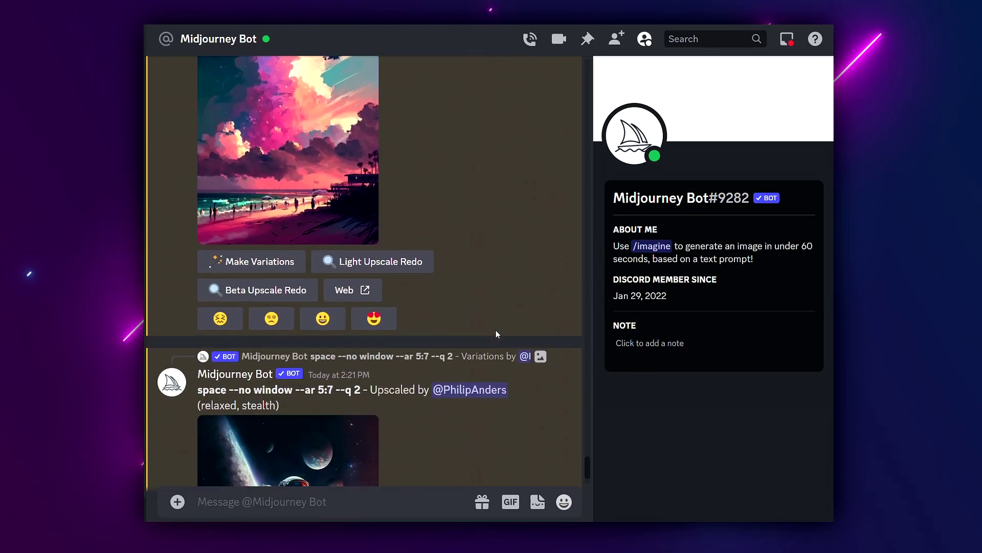
scroll(501, 331, "down", 1)
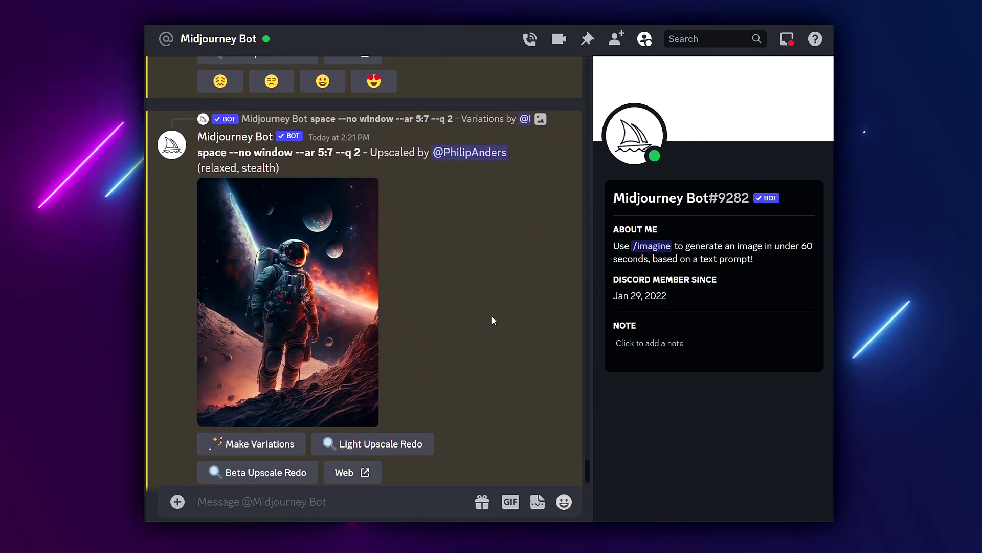
left_click(320, 283)
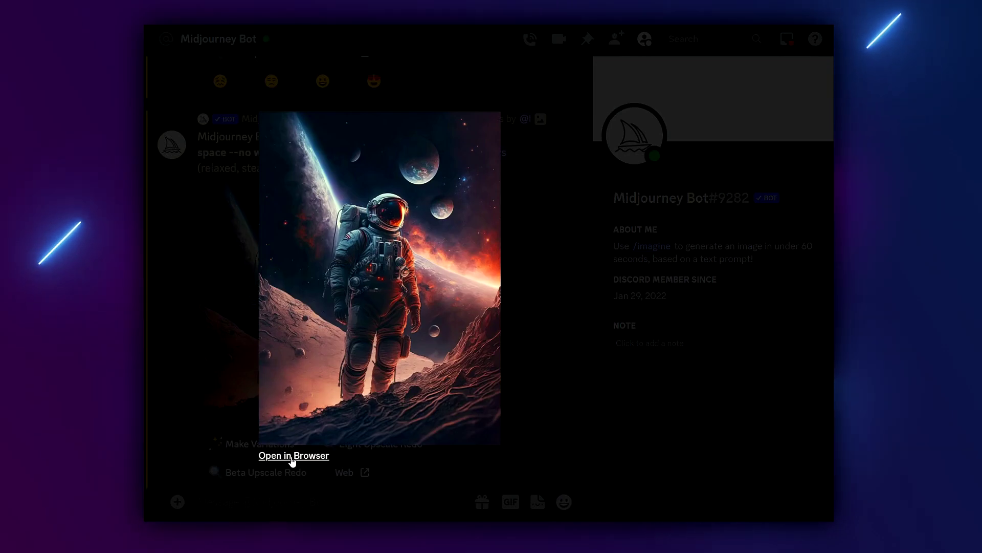
left_click(291, 457)
right_click(311, 183)
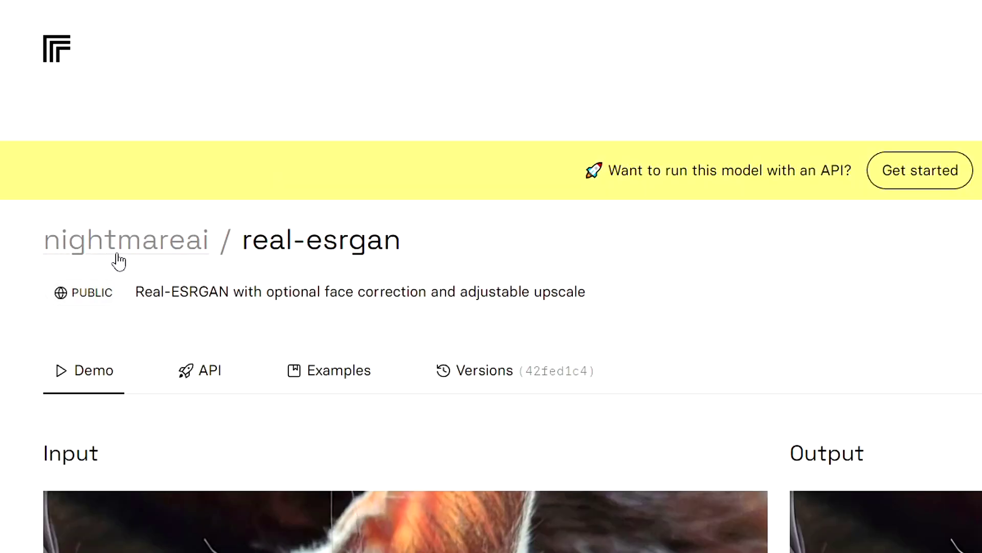
Load the astronaut image into Real-ESRGAN and submit it at scale 8 without face enhance.
scroll(766, 318, "down", 5)
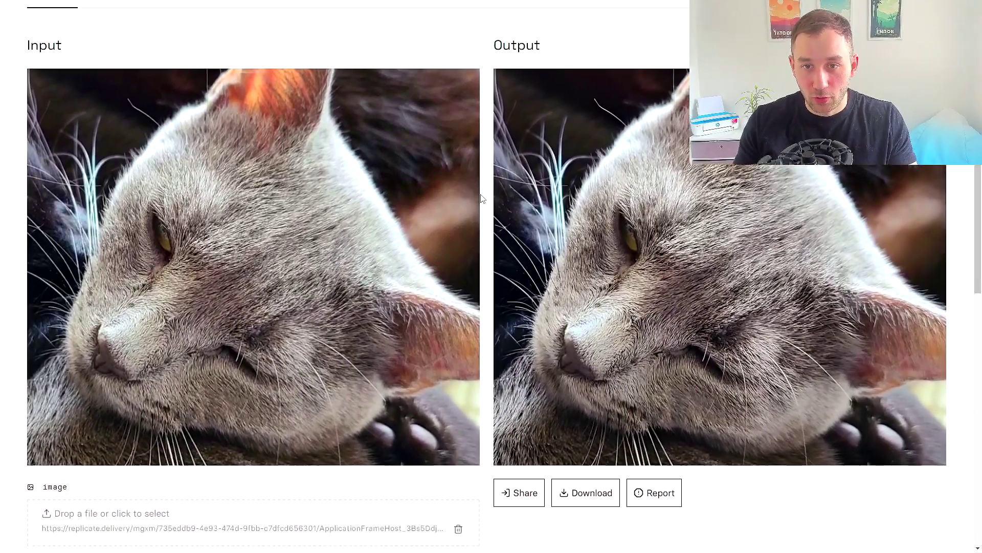
scroll(481, 199, "down", 4)
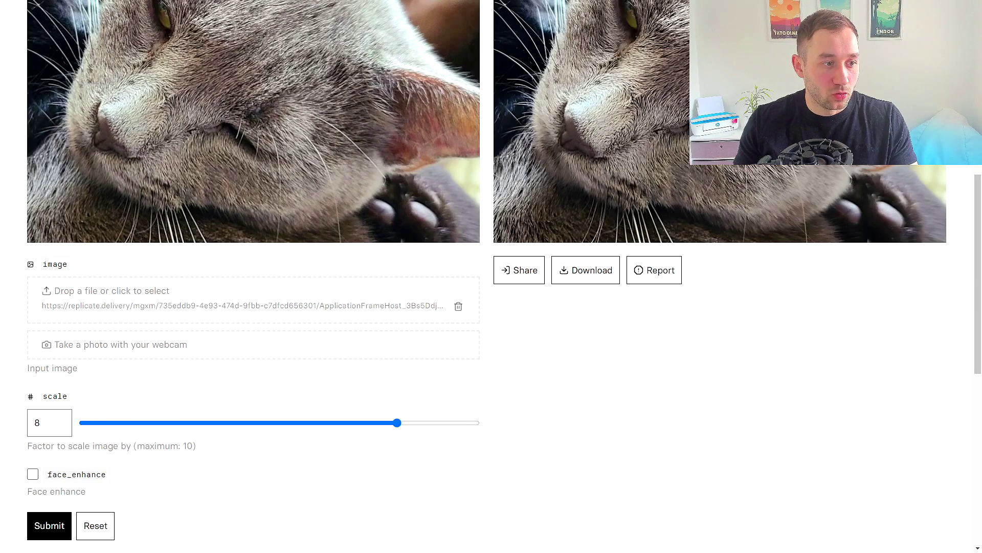
left_click_drag(258, 305, 259, 306)
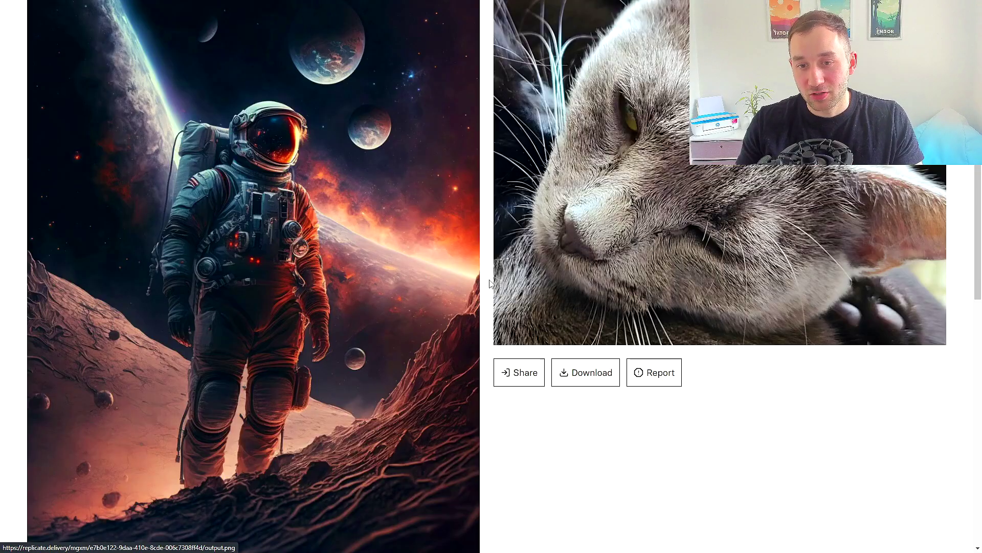
scroll(490, 281, "down", 3)
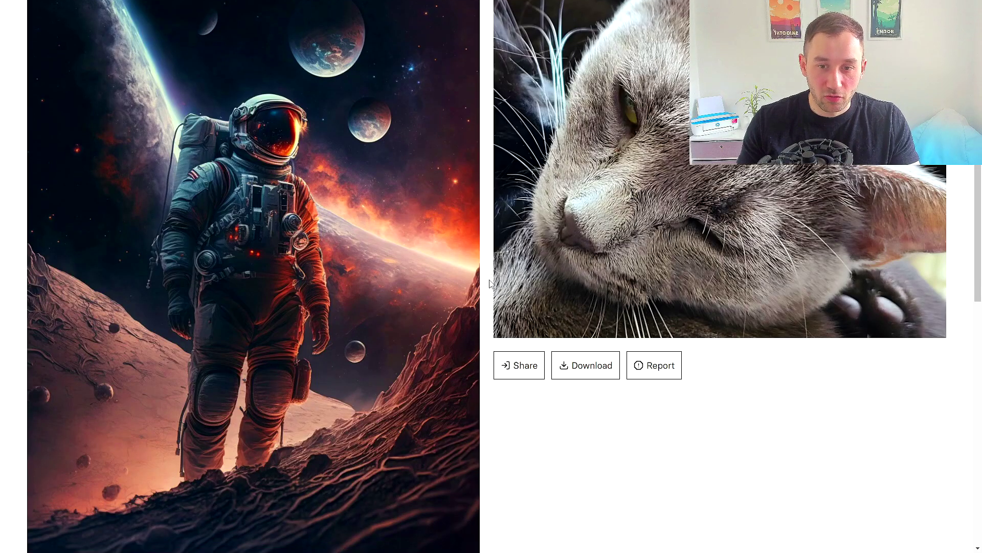
scroll(491, 284, "down", 3)
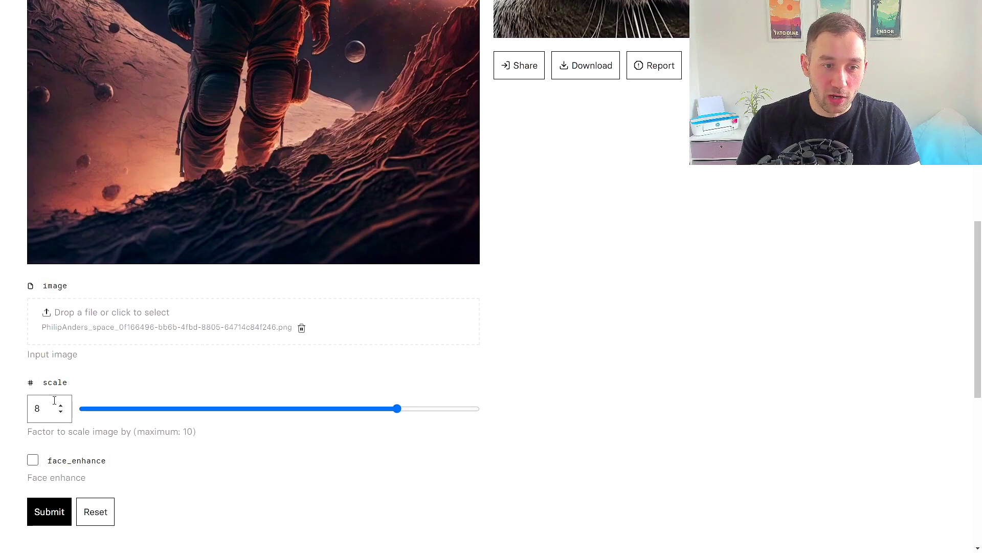
scroll(53, 404, "down", 1)
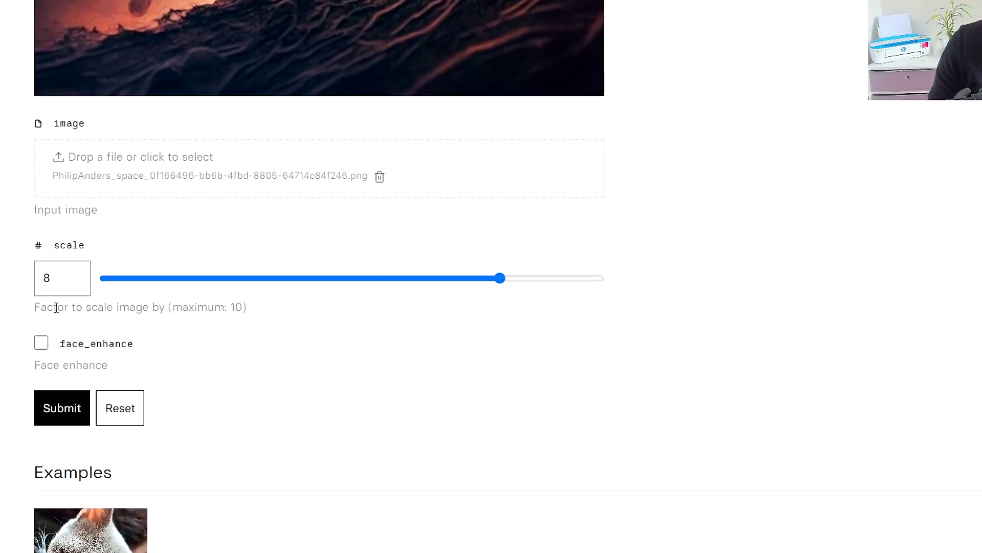
left_click_drag(41, 357, 25, 354)
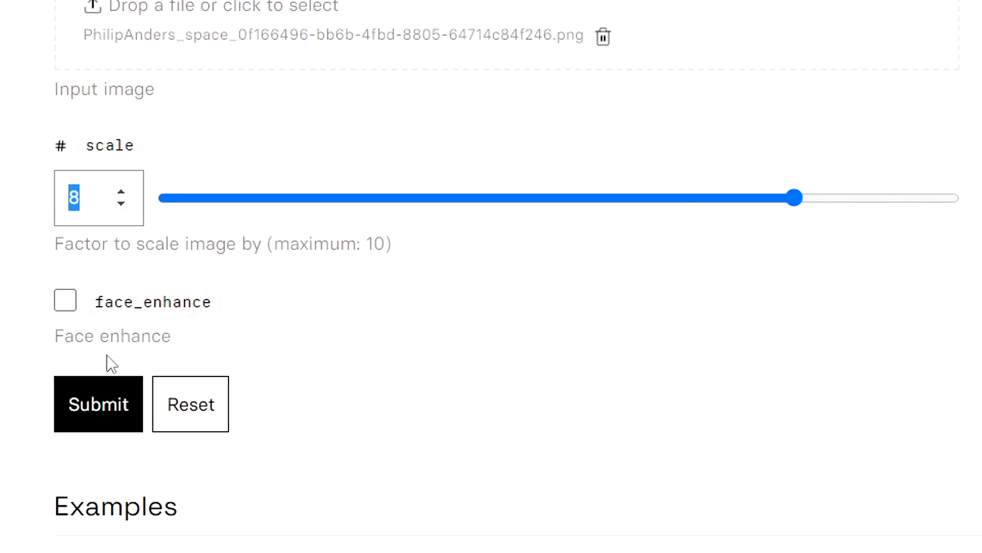
left_click(121, 415)
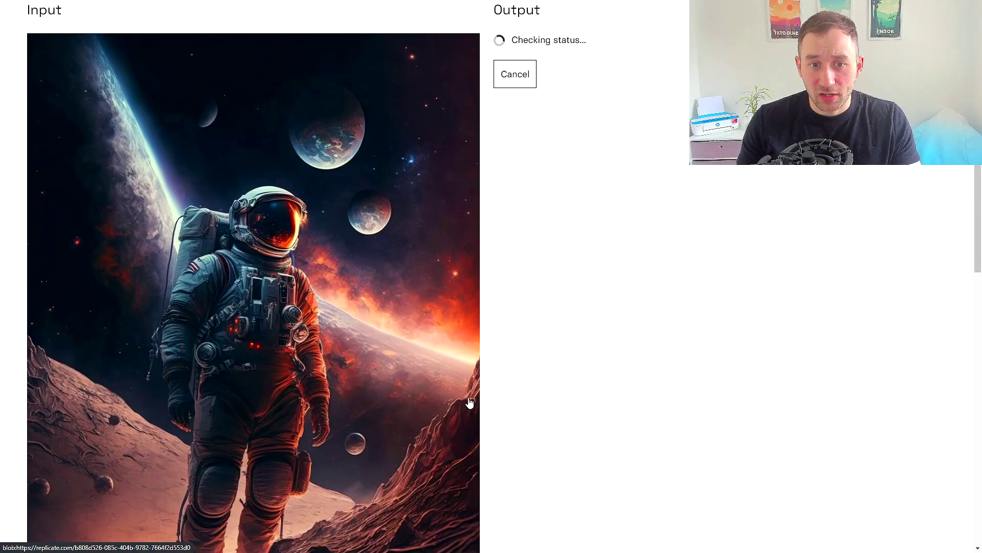
Wait for the Real-ESRGAN output, then view output.png by itself.
scroll(486, 111, "up", 2)
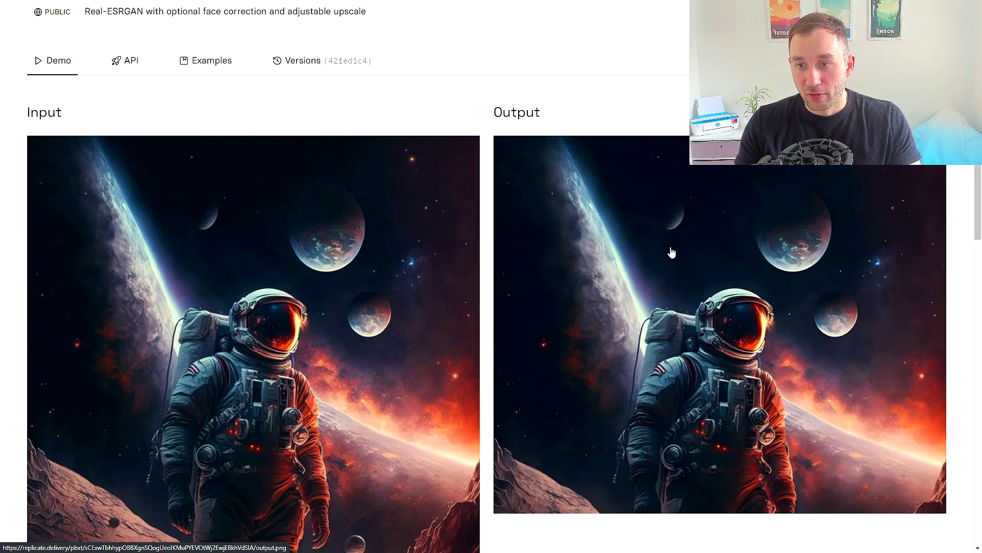
scroll(670, 251, "down", 1)
left_click(665, 236)
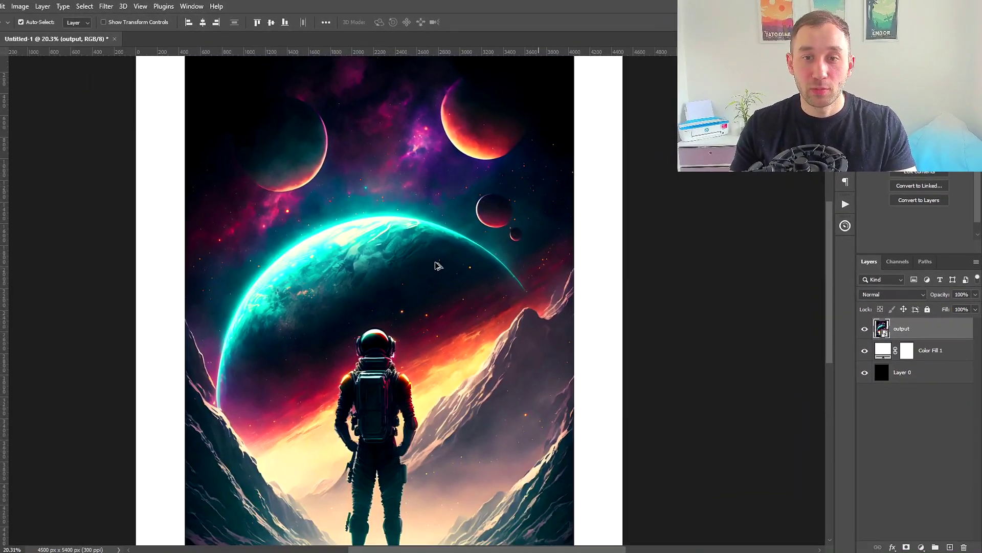
left_click_drag(414, 352, 374, 270)
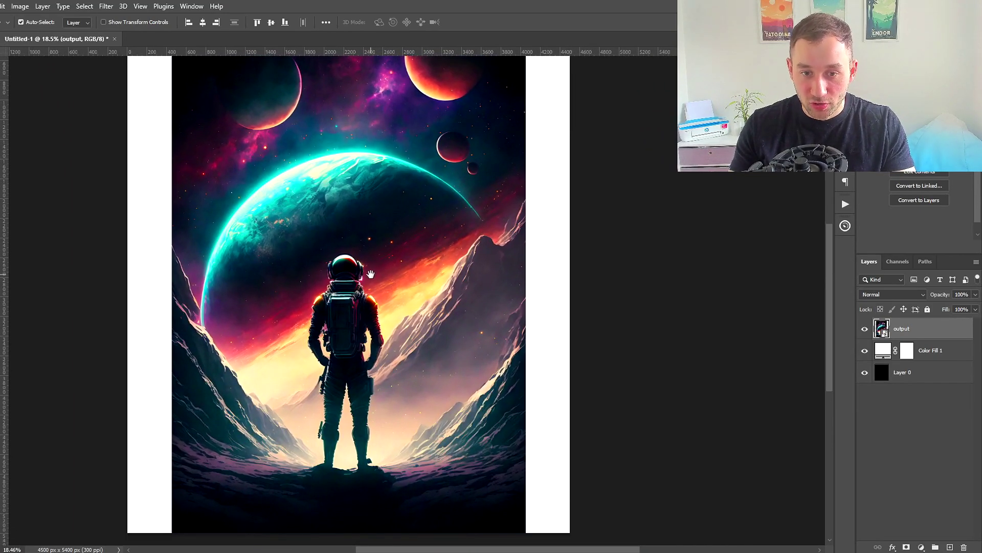
left_click_drag(389, 211, 407, 262)
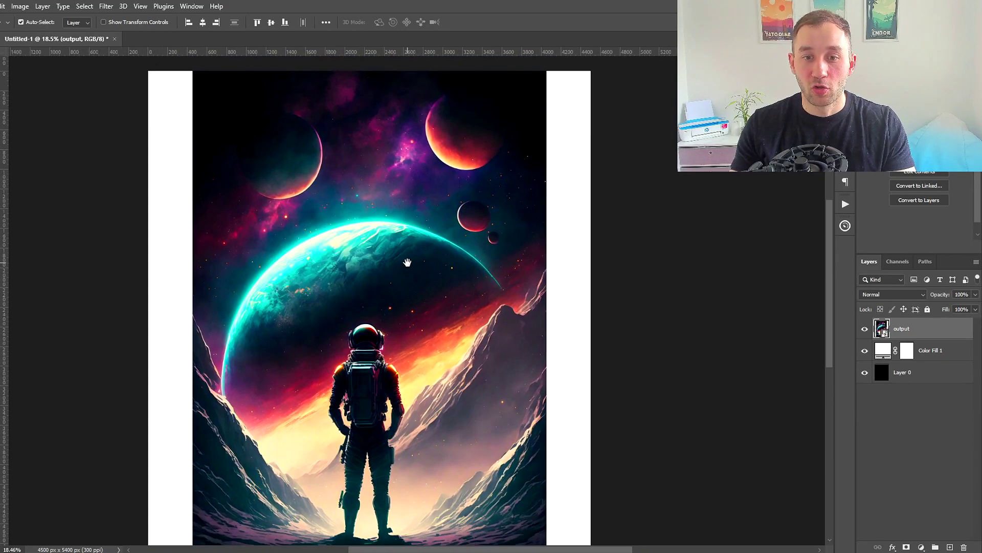
scroll(412, 268, "down", 1)
left_click_drag(446, 314, 418, 295)
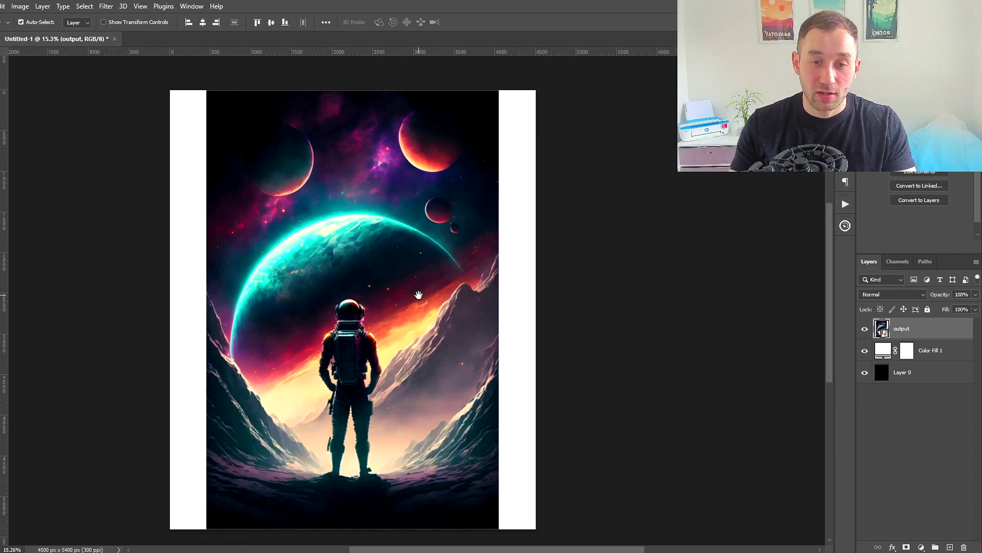
scroll(423, 406, "up", 1)
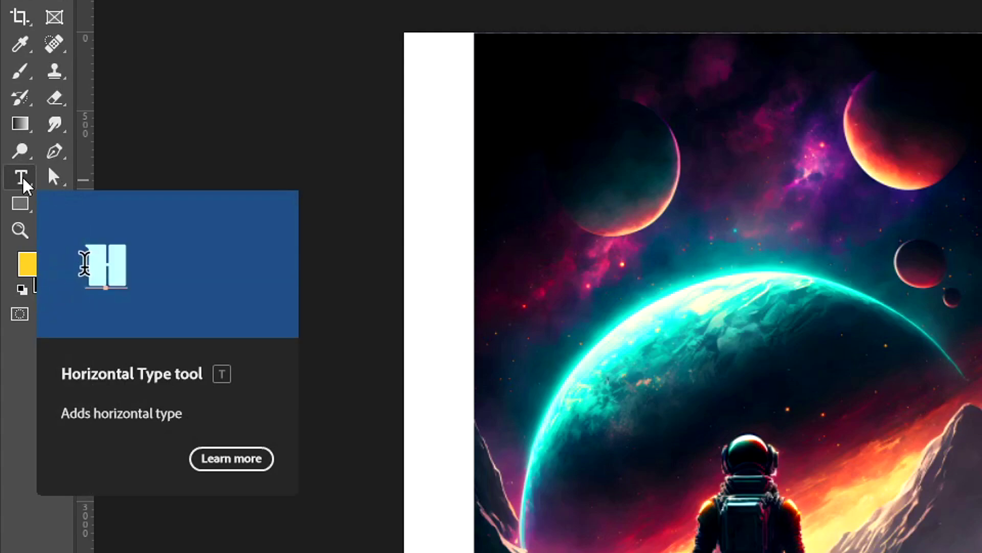
Add a Lorem Ipsum placeholder line near the top and scale it to nearly full width.
left_click(23, 178)
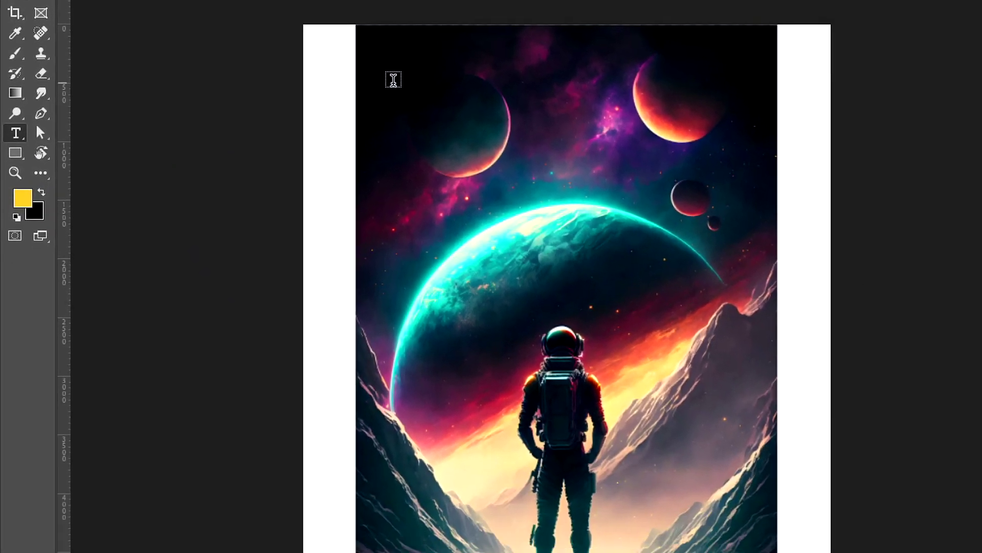
left_click(529, 113)
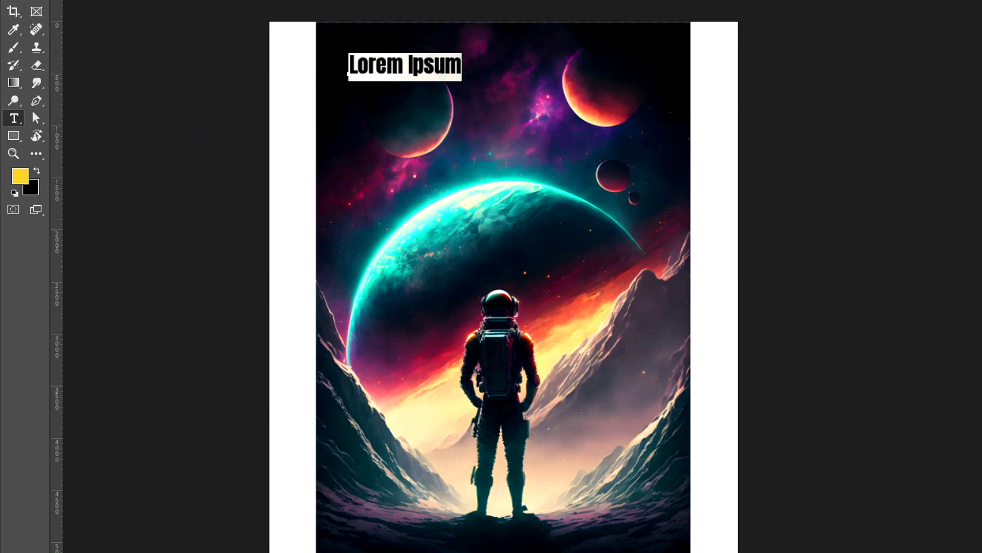
left_click(34, 115)
scroll(530, 55, "up", 1)
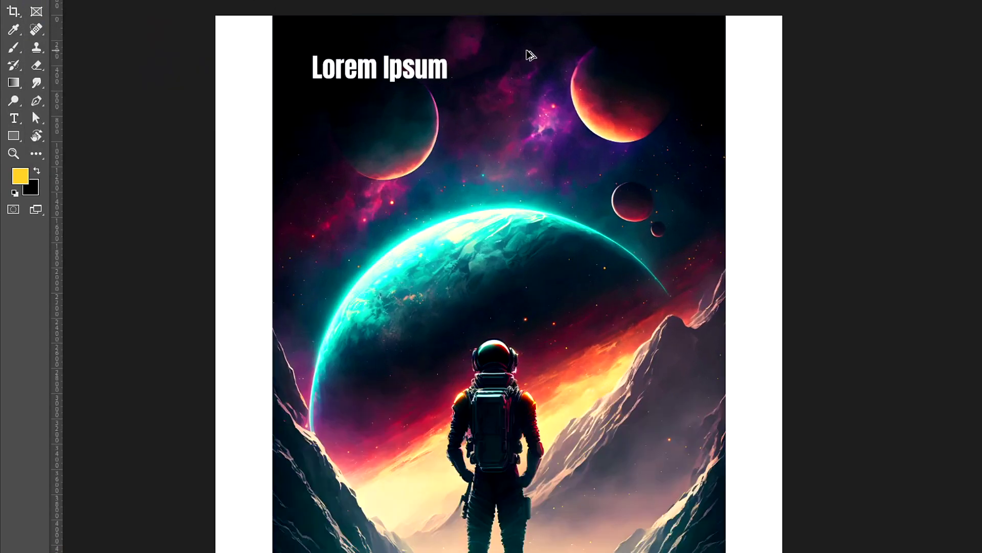
left_click_drag(487, 53, 705, 129)
key("Return")
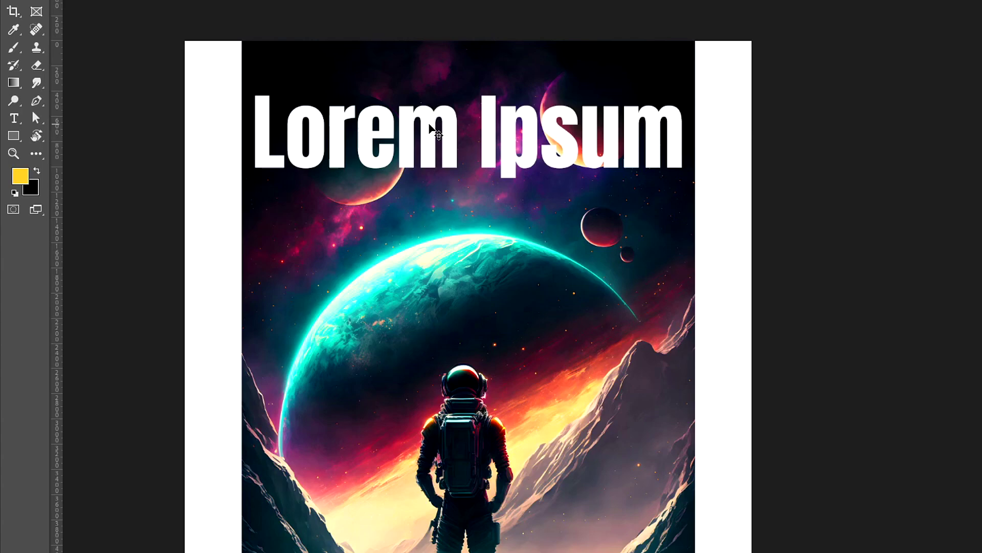
Select the entire Lorem Ipsum line for editing.
left_click(422, 127)
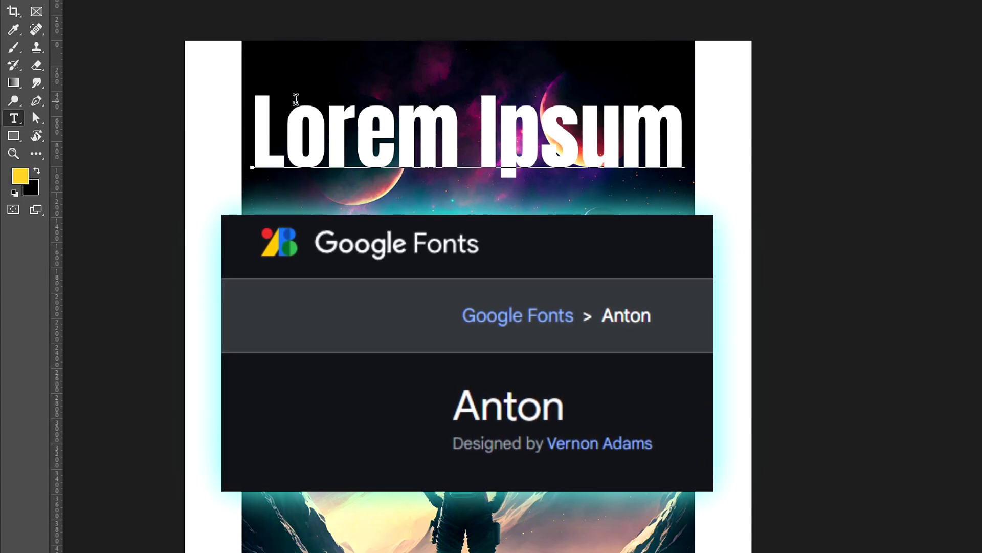
double_click(296, 99)
left_click(262, 131)
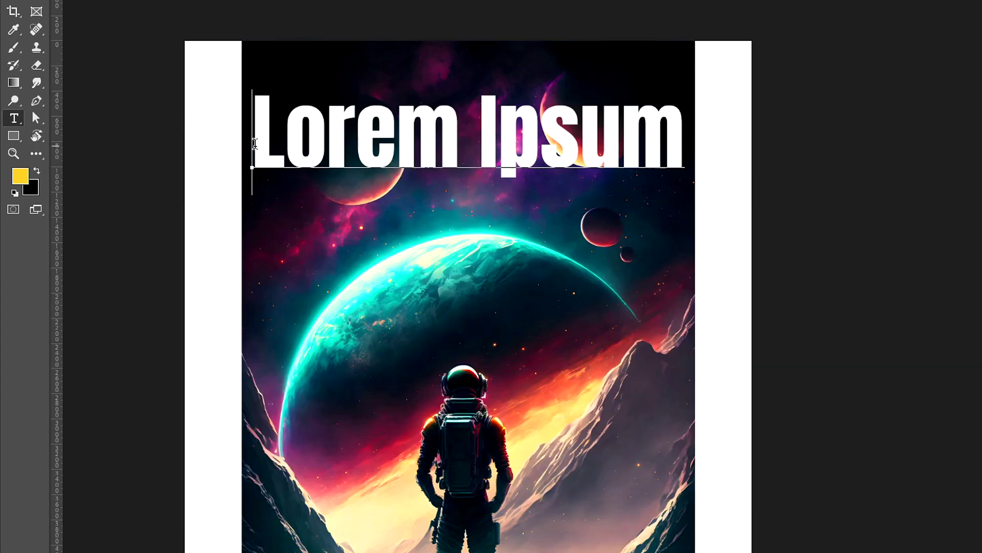
left_click_drag(254, 143, 694, 131)
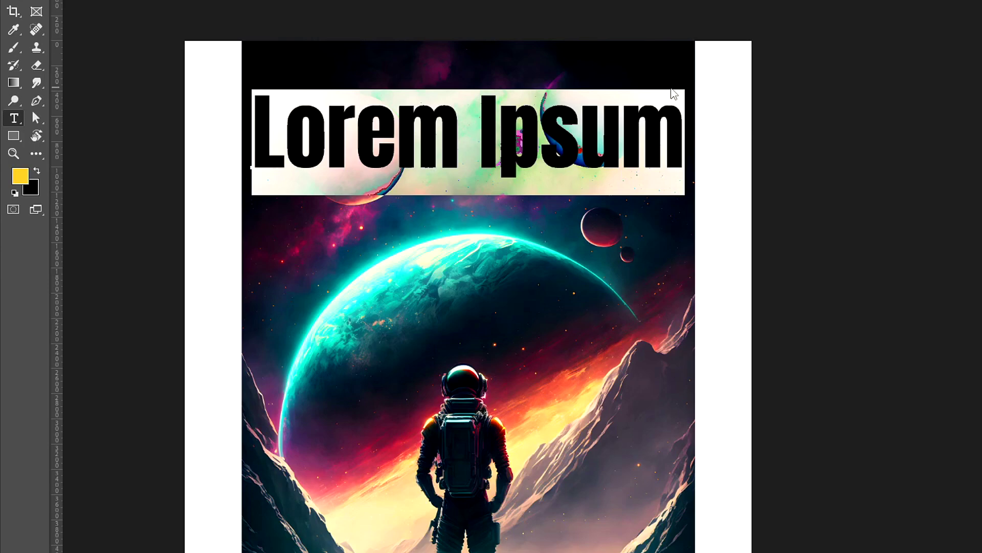
Replace the placeholder with SPACE, stretch it across the top and nudge it slightly lower.
type("SPACE")
key("ctrl+Return")
key("ctrl+t")
left_click_drag(450, 140, 692, 124)
left_click_drag(261, 141, 259, 159)
key("Return")
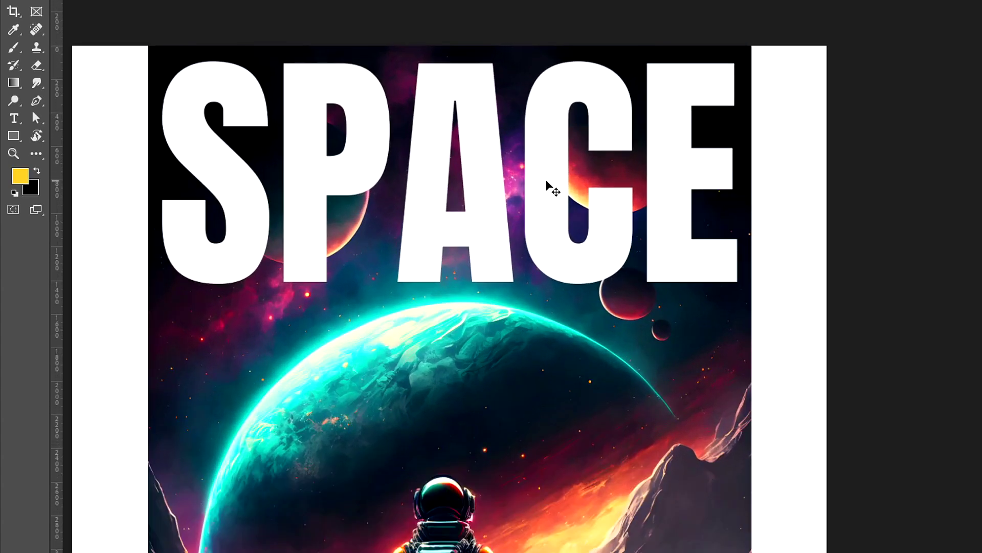
scroll(552, 187, "down", 4)
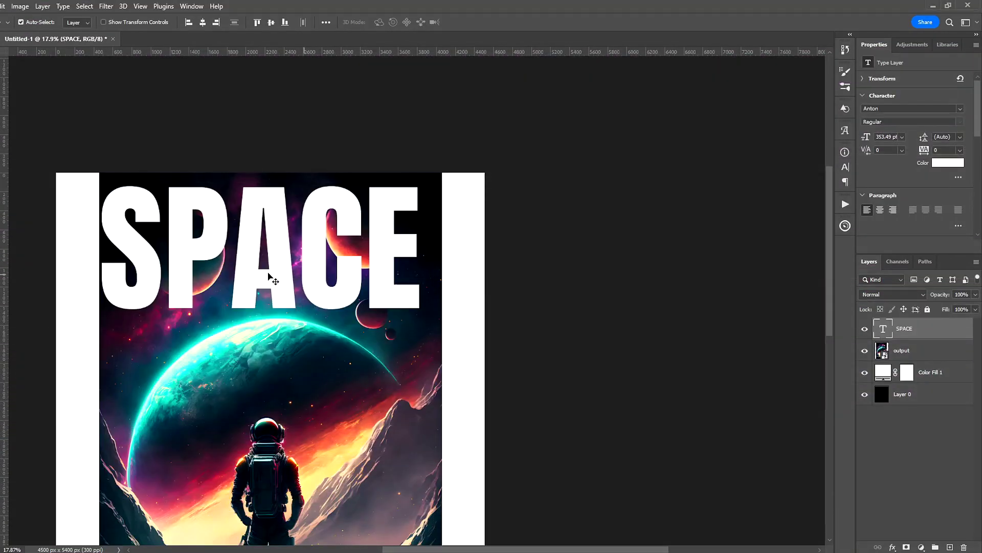
Select the SPACE letters and set their tracking to -25 in the Properties panel.
key("t")
left_click_drag(105, 235, 412, 249)
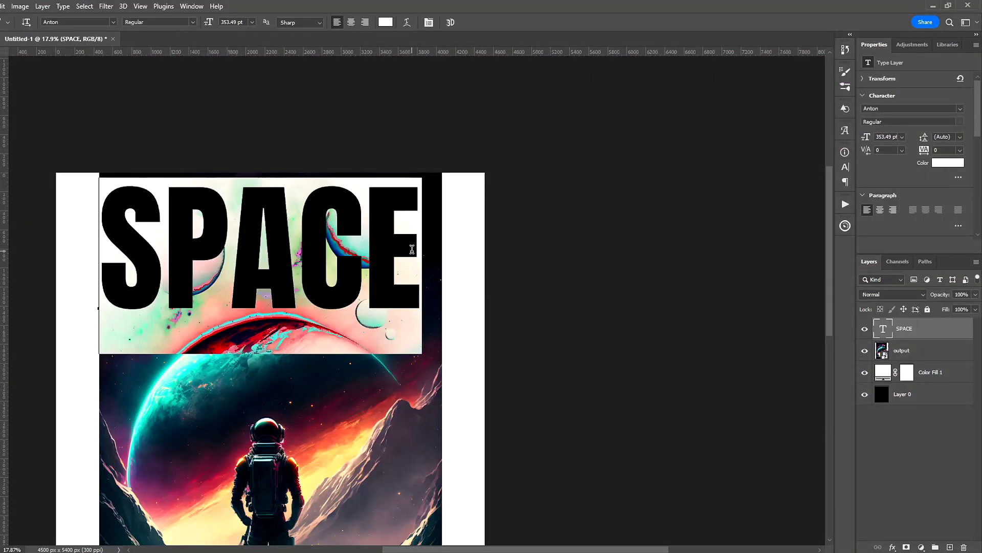
left_click(317, 210)
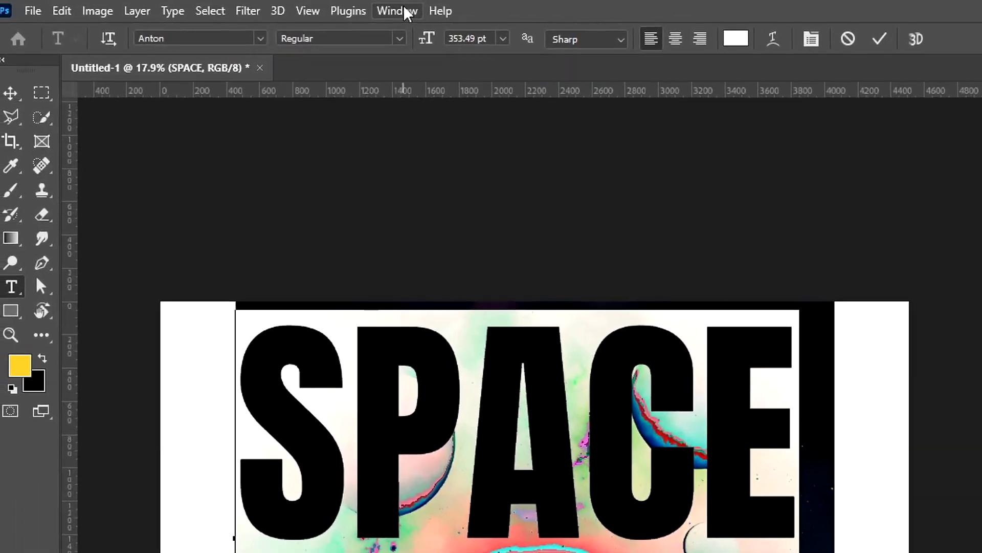
left_click(191, 6)
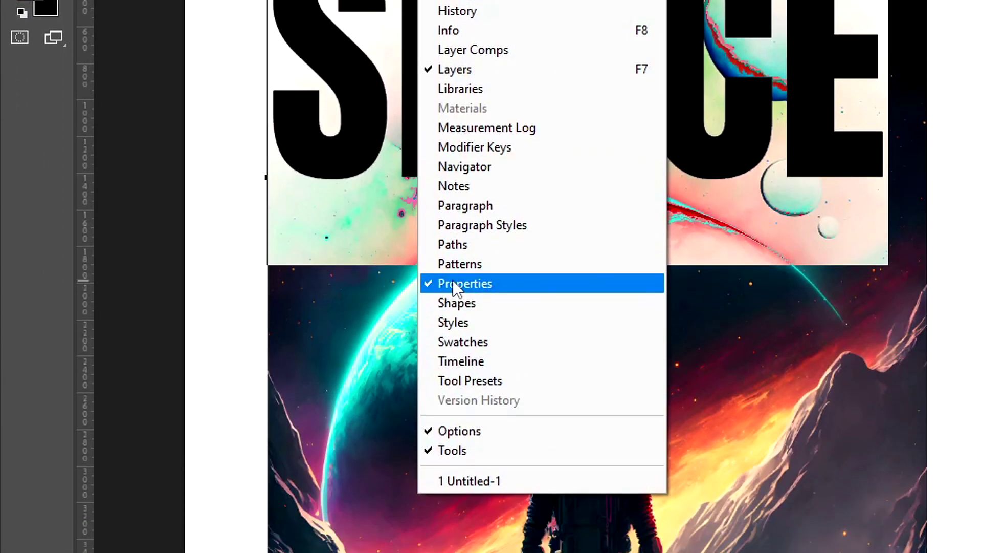
left_click(502, 407)
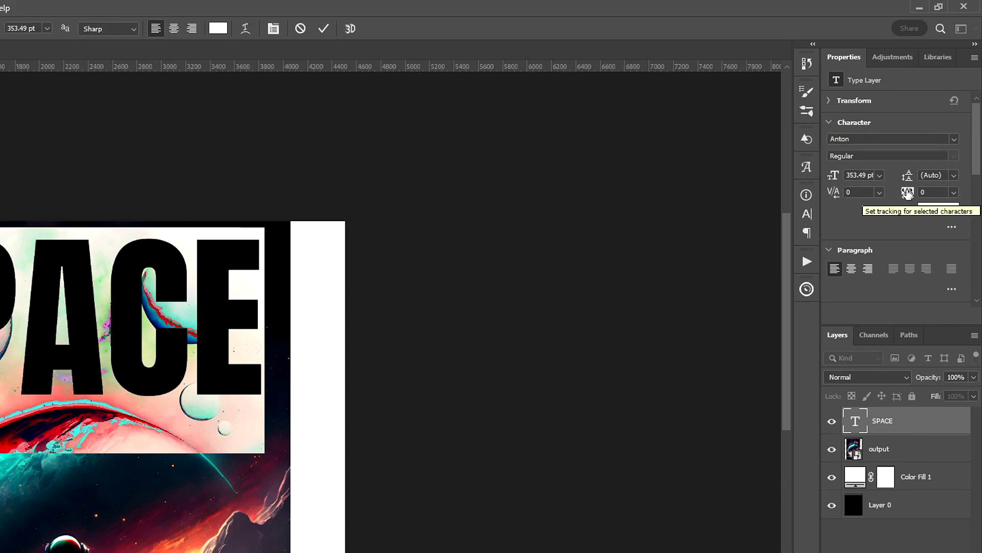
left_click(955, 192)
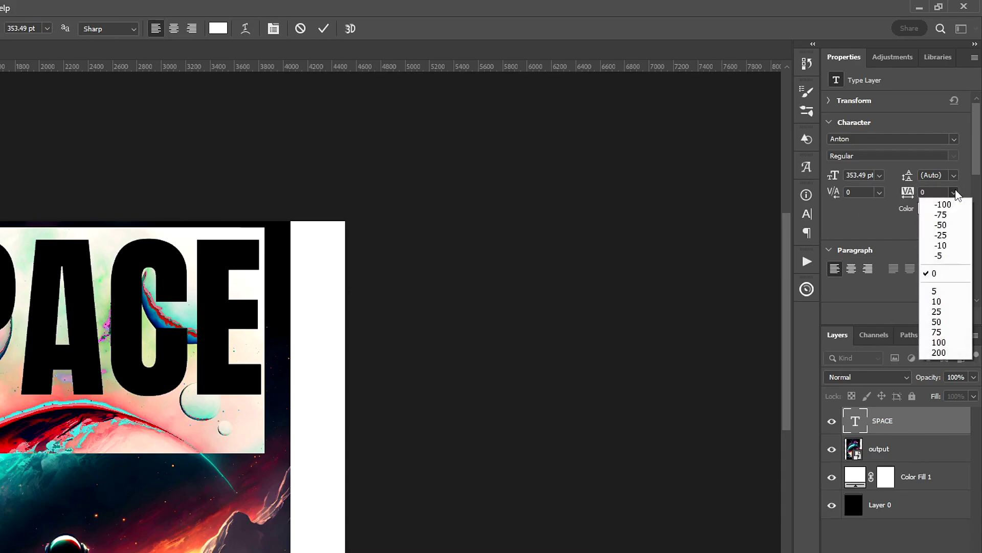
left_click(952, 236)
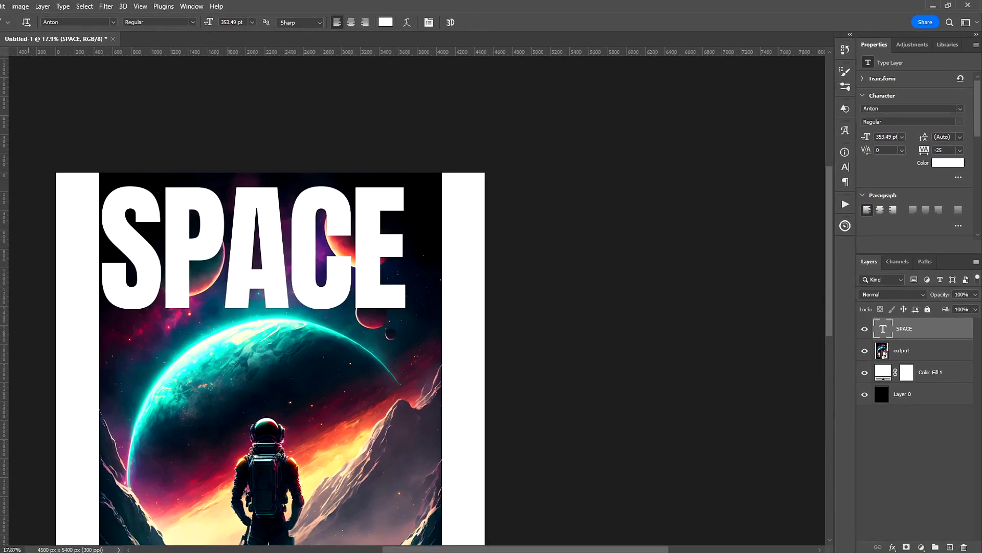
Enlarge the SPACE text to about 110%.
key("v")
key("ctrl+t")
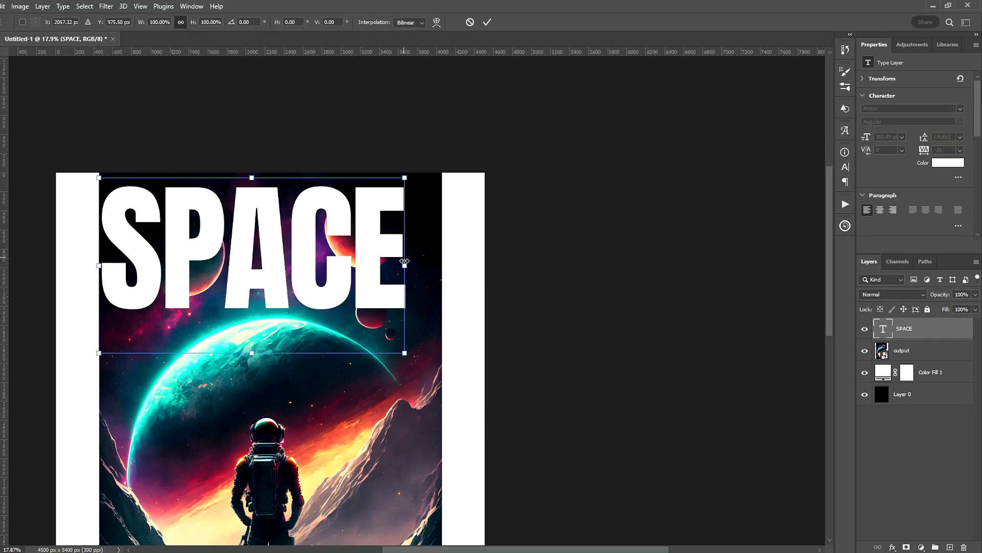
left_click_drag(408, 265, 436, 265)
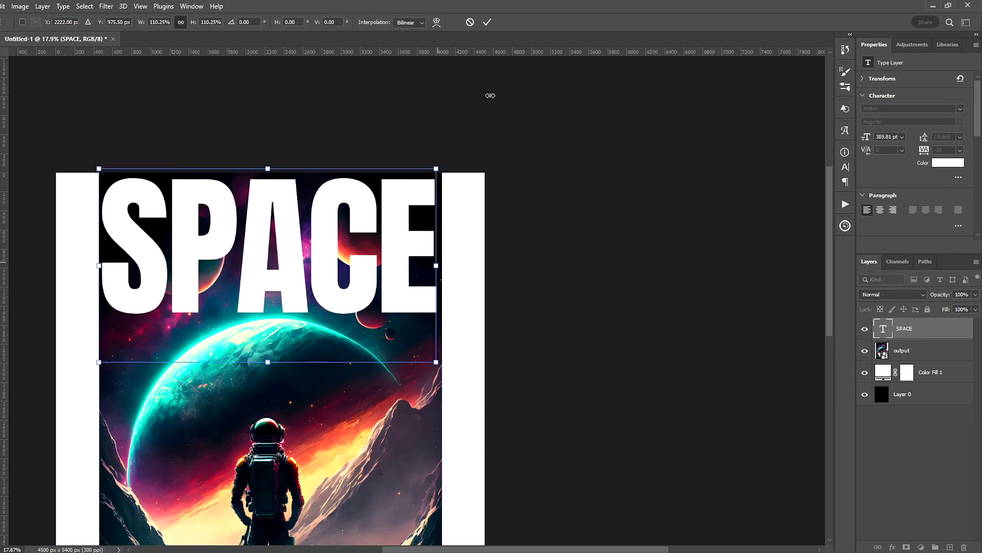
left_click(487, 22)
Move SPACE into place, center it horizontally on the canvas, and commit the text.
left_click_drag(278, 264, 291, 266)
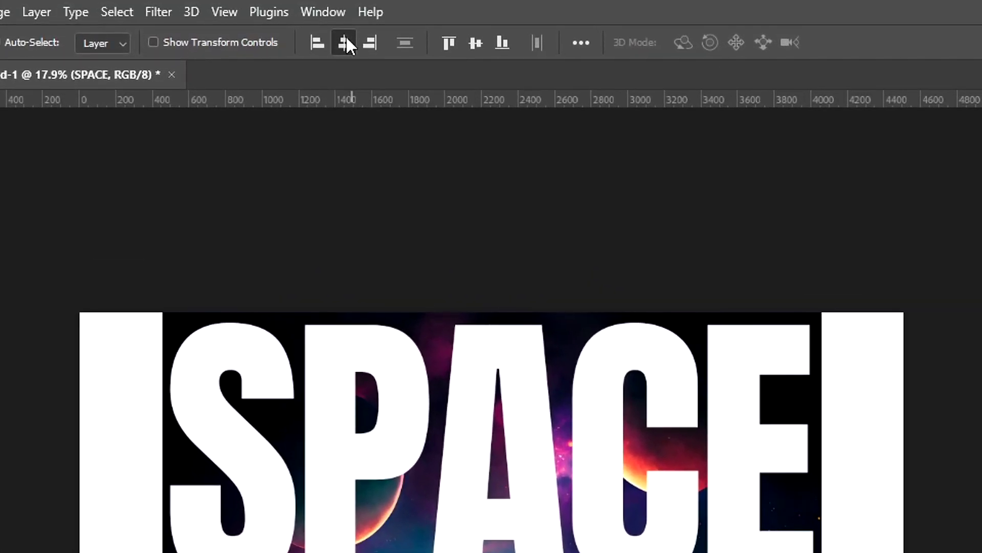
left_click(583, 41)
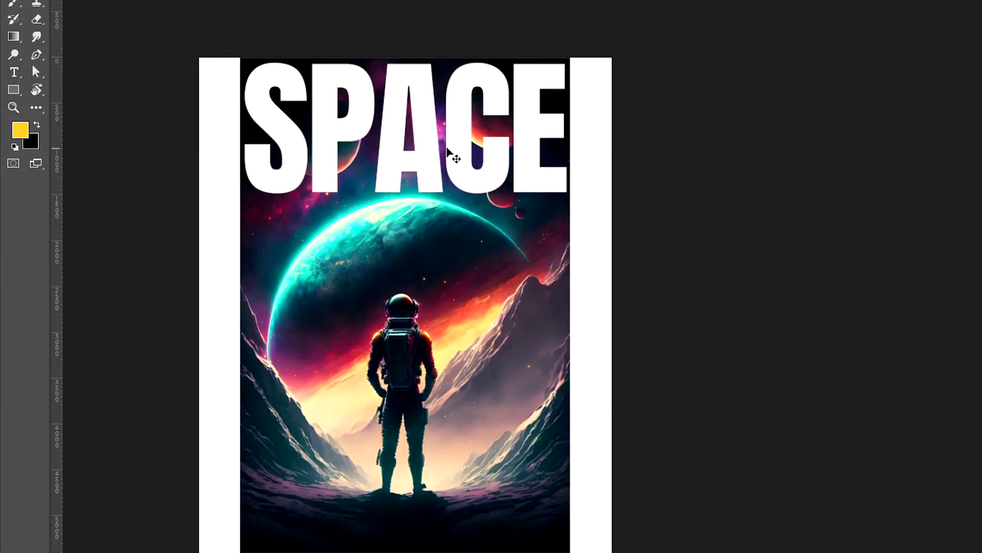
left_click_drag(563, 119, 295, 119)
key("ctrl+Return")
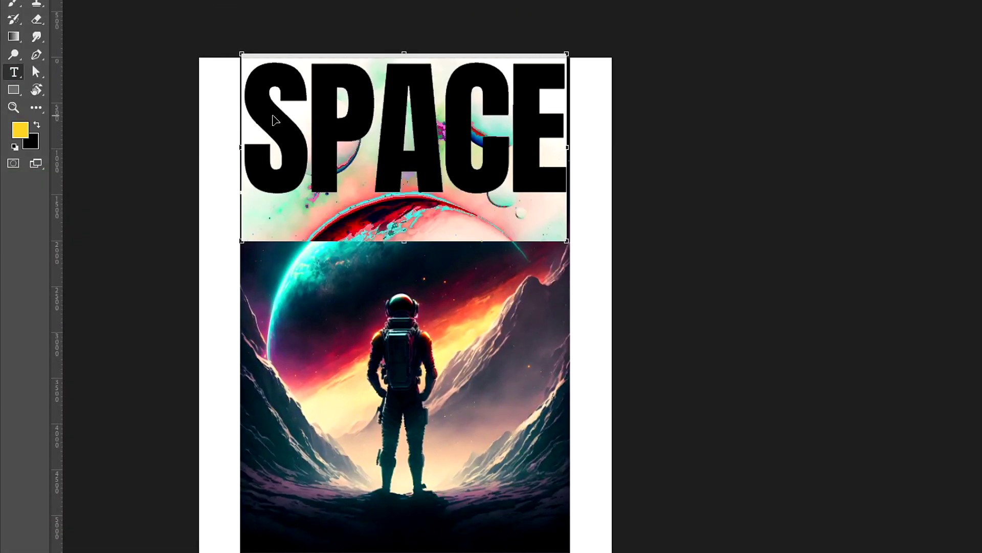
Set the SPACE text leading to a tight 350 pt so the stacked lines nearly touch.
left_click(563, 109)
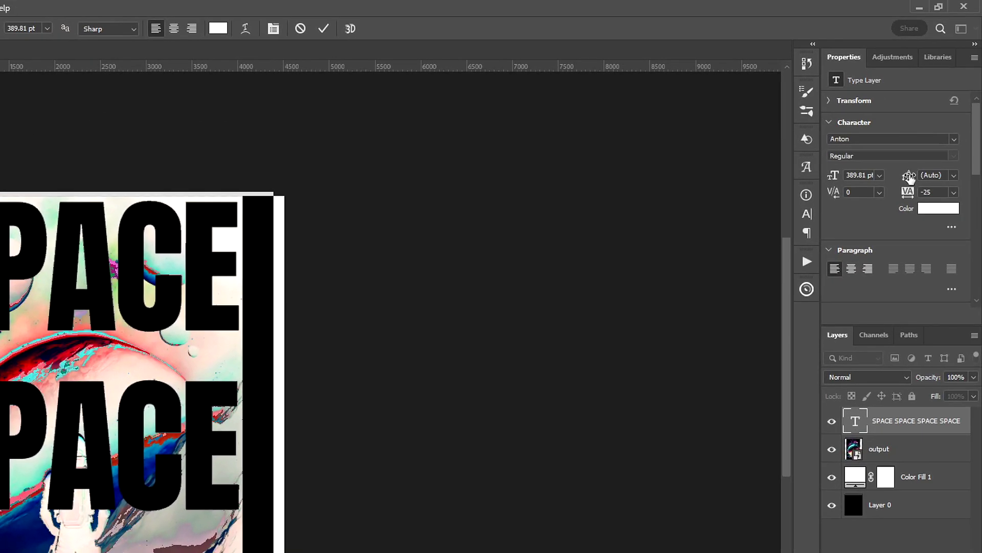
left_click(953, 176)
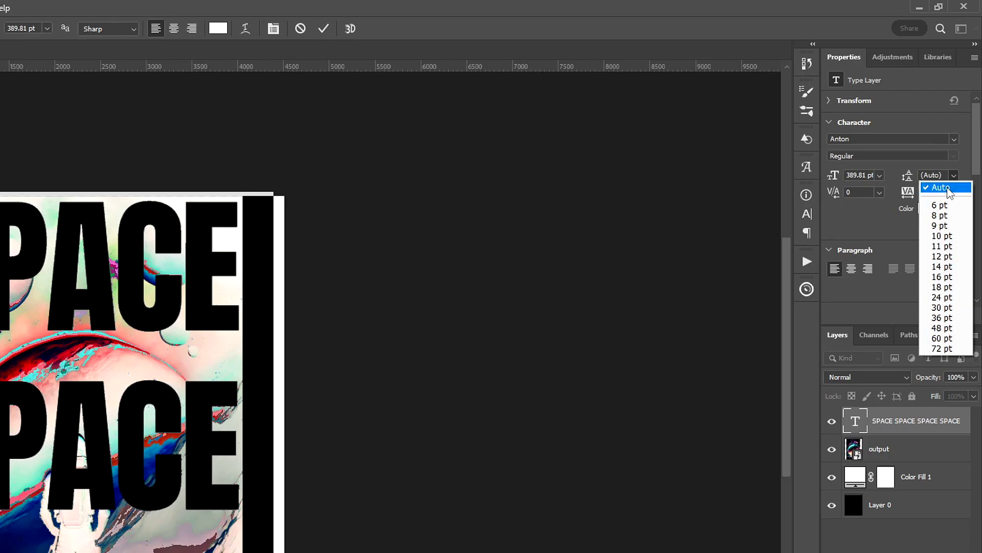
left_click(941, 187)
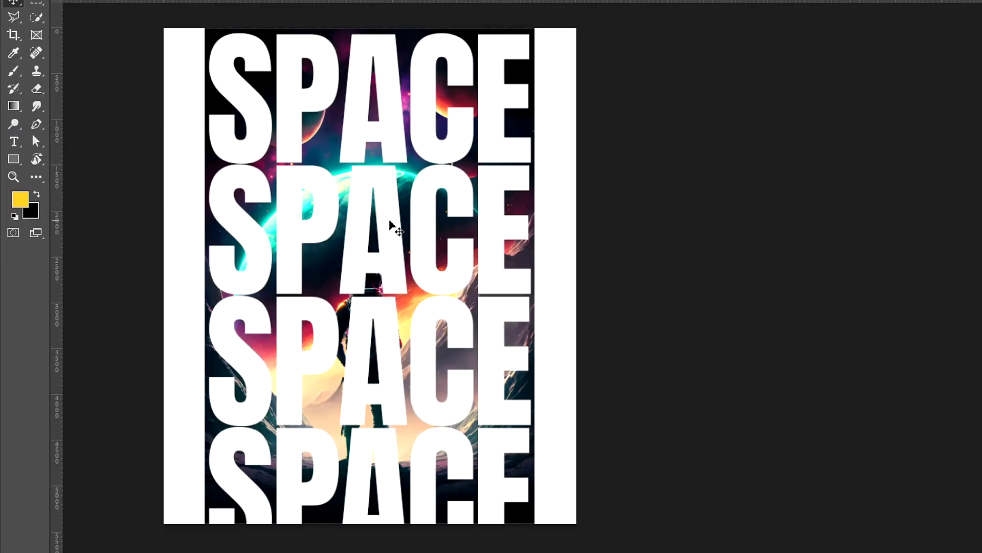
Scale the output space image down to the width of the stacked SPACE text.
key("ctrl+t")
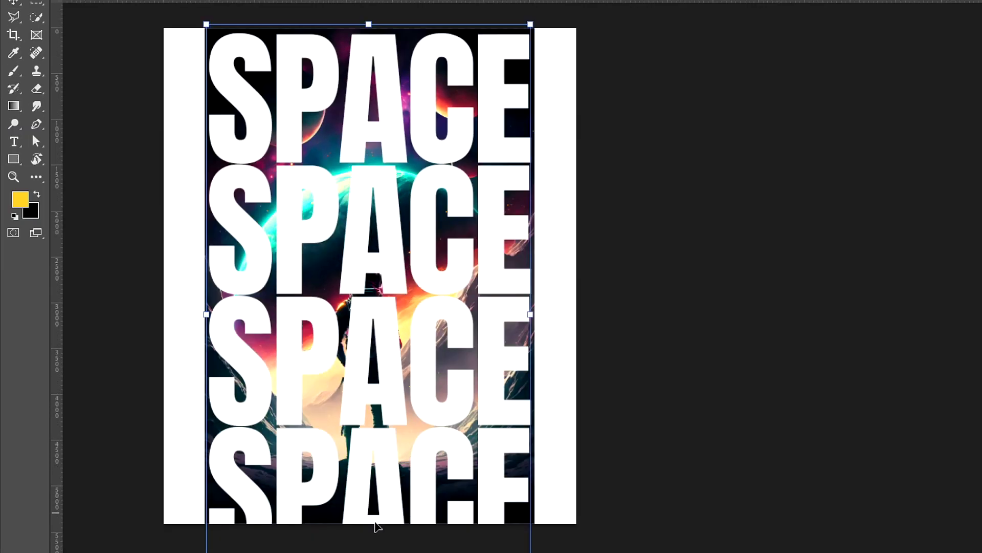
left_click_drag(389, 552, 385, 544)
left_click_drag(328, 192, 380, 201)
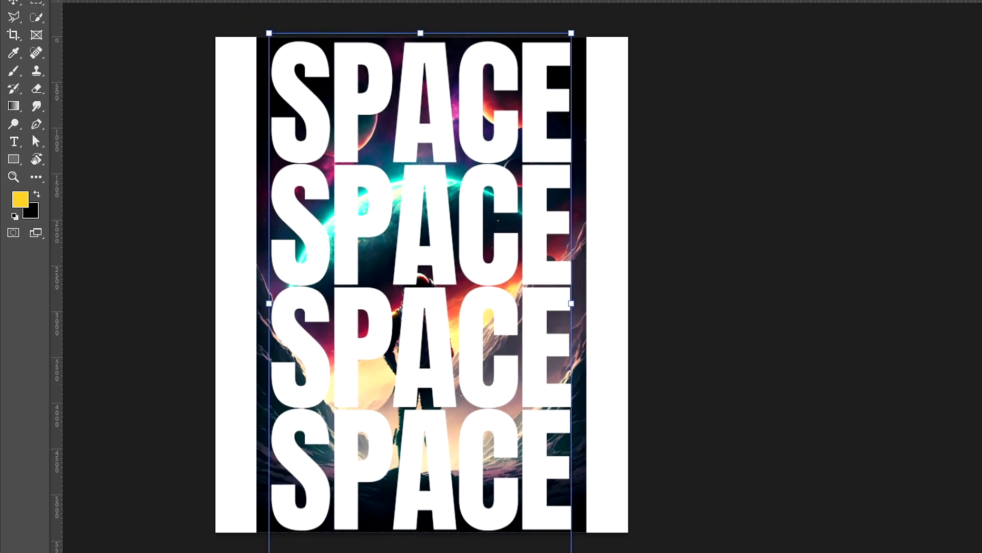
key("Return")
scroll(435, 343, "up", 3)
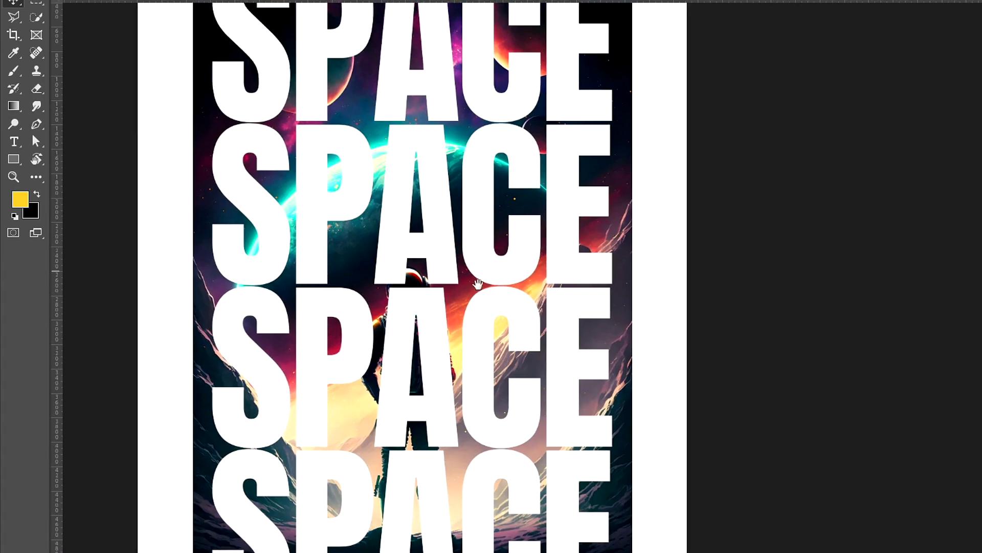
scroll(313, 259, "up", 3)
scroll(307, 260, "down", 4)
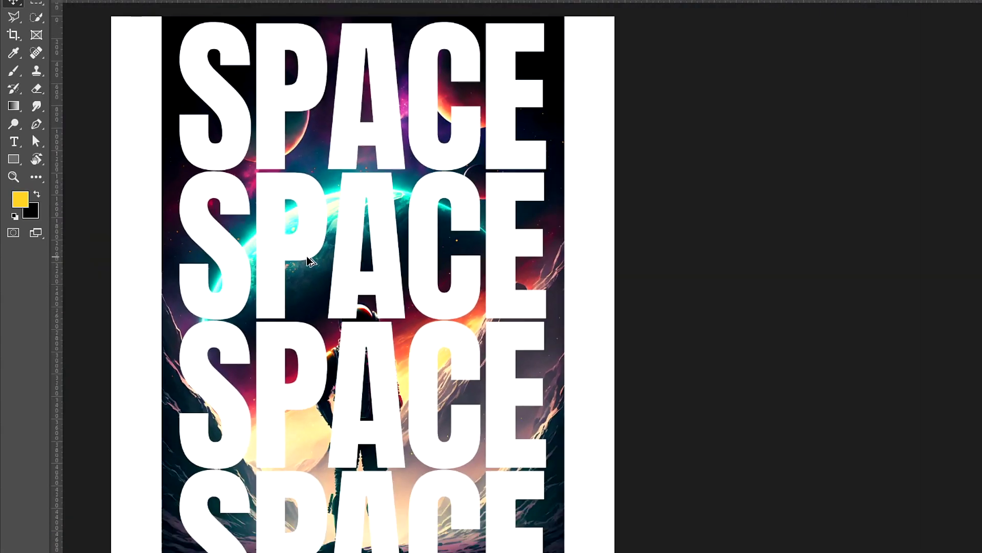
left_click_drag(351, 213, 433, 198)
scroll(432, 198, "down", 1)
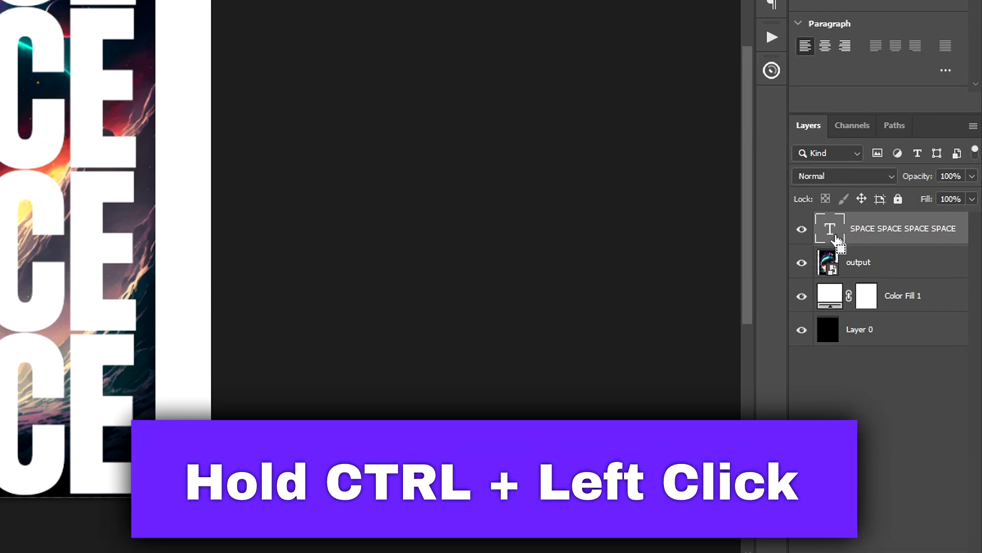
Load the SPACE letter selection and add it as a layer mask on the output layer.
left_click(836, 239, "ctrl")
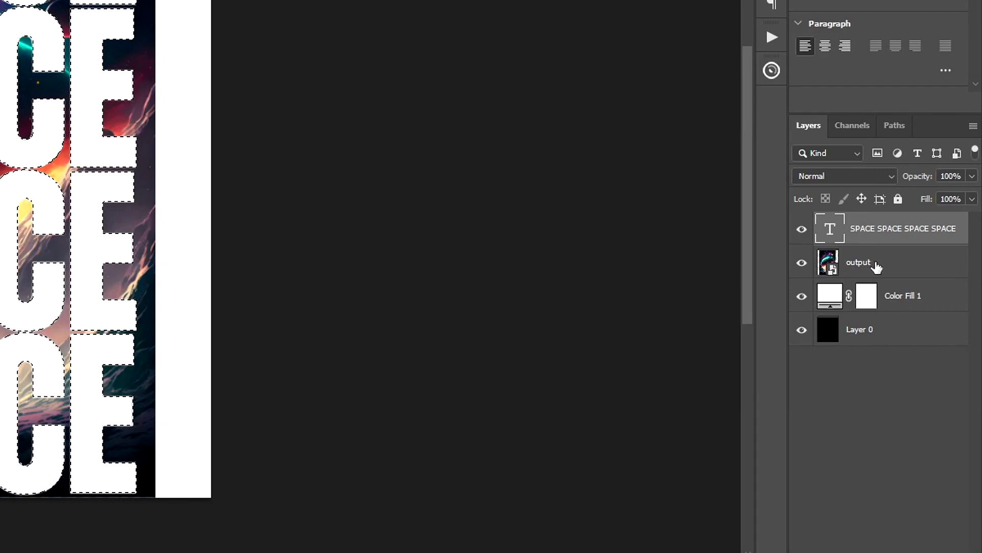
left_click(877, 266)
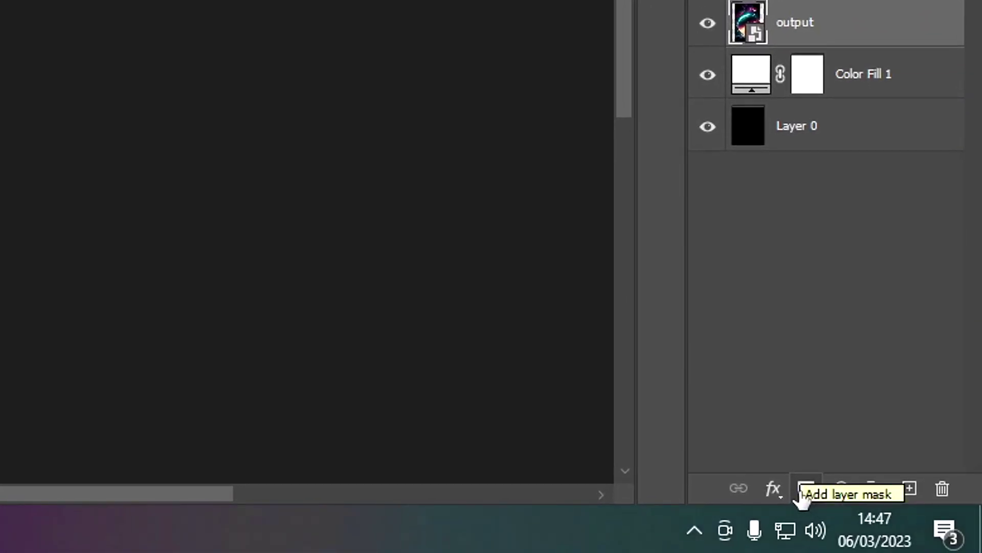
left_click(801, 490)
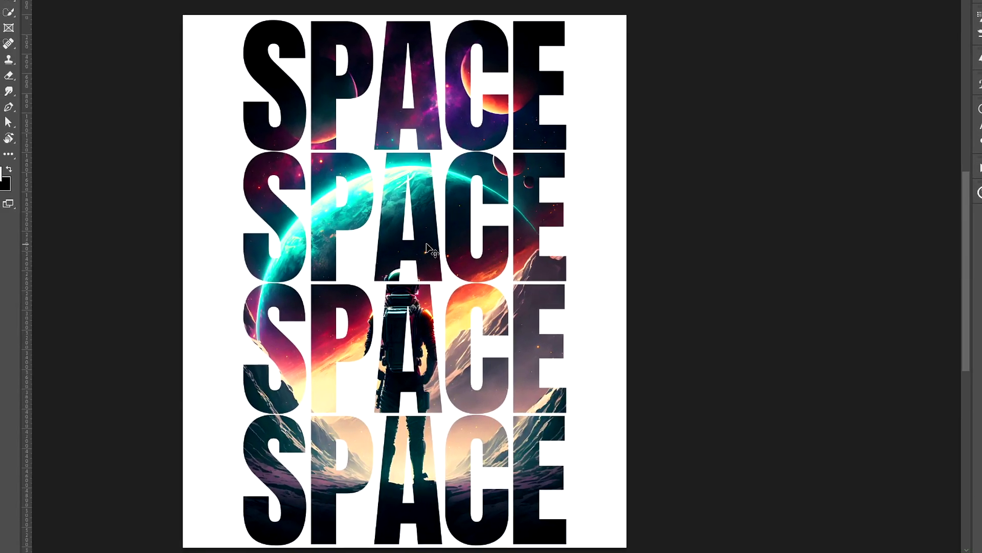
Nudge the astronaut image upward inside the SPACE letters so the figure stands within the A's.
left_click_drag(427, 249, 425, 225)
left_click_drag(418, 313, 417, 302)
scroll(416, 302, "down", 1)
scroll(417, 303, "down", 1)
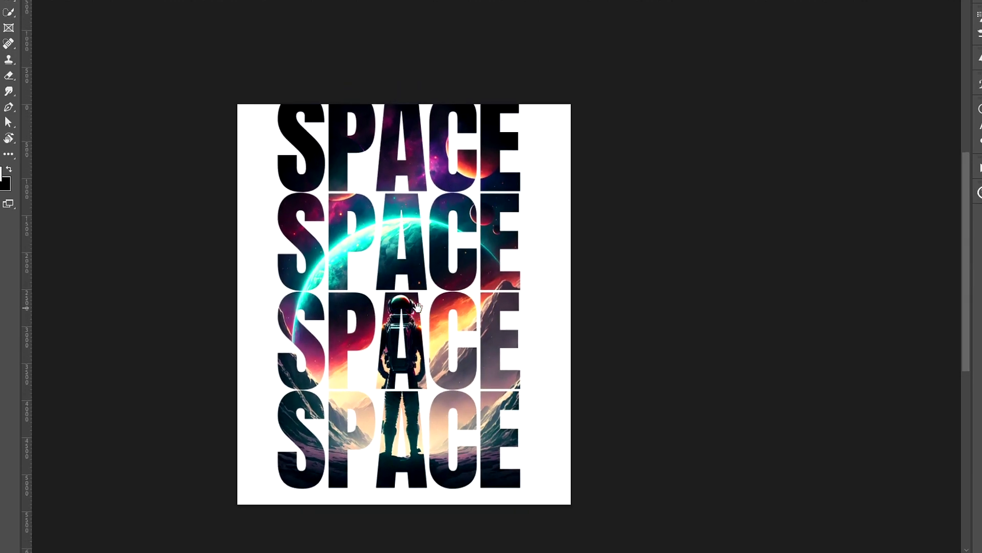
Free-transform the image-filled SPACE lettering, scaling it from the top and bottom and moving it into place.
key("ctrl+t")
scroll(364, 145, "up", 1)
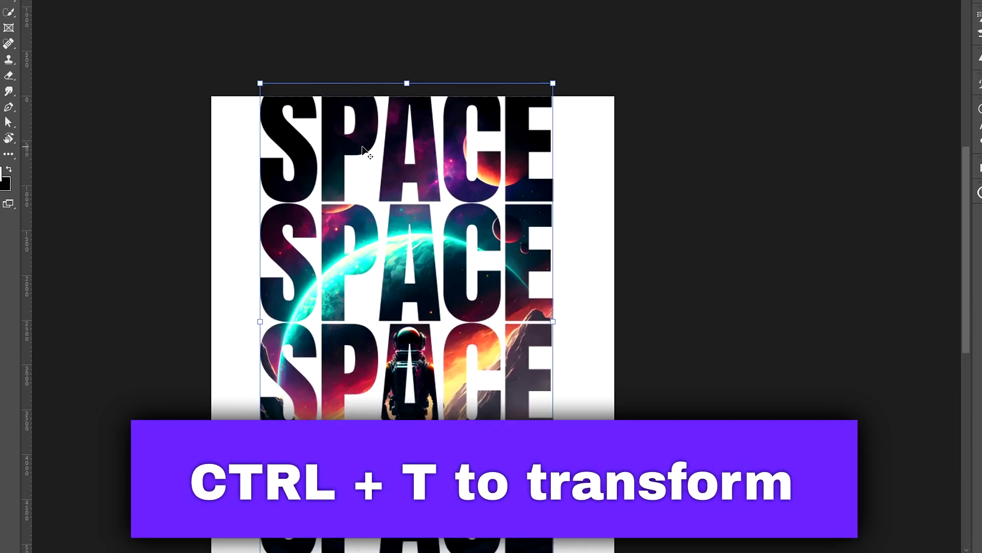
scroll(365, 145, "down", 1)
left_click_drag(399, 94, 412, 118)
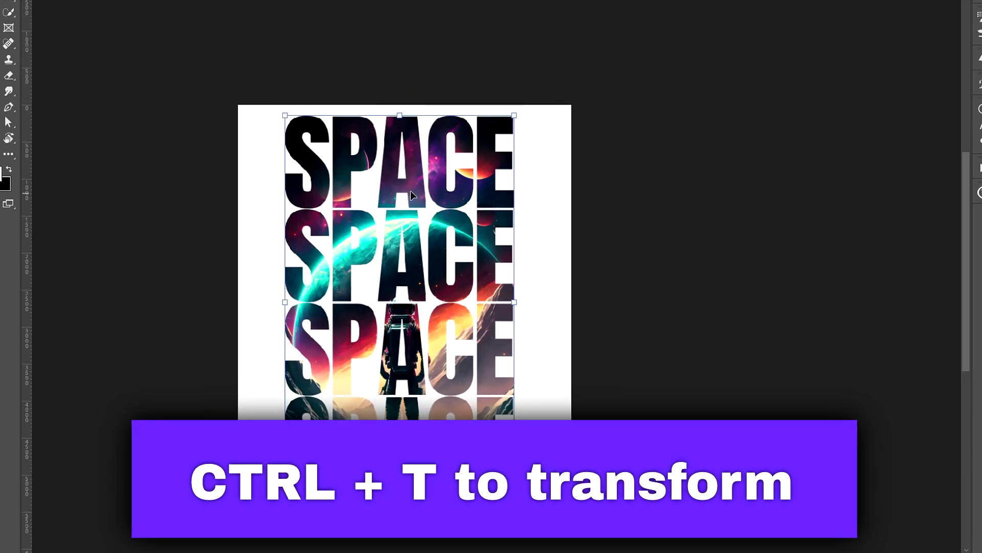
scroll(374, 310, "up", 1)
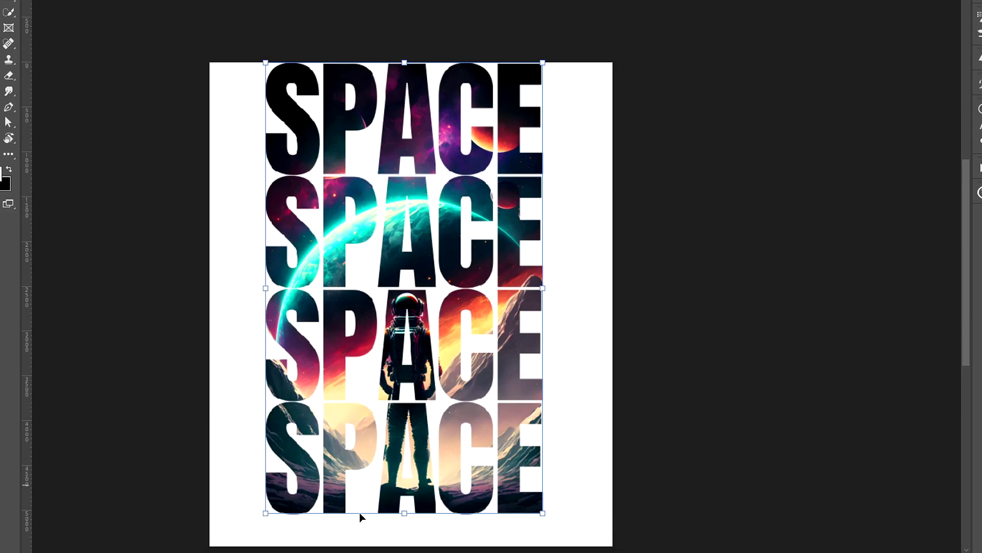
left_click_drag(404, 512, 411, 520)
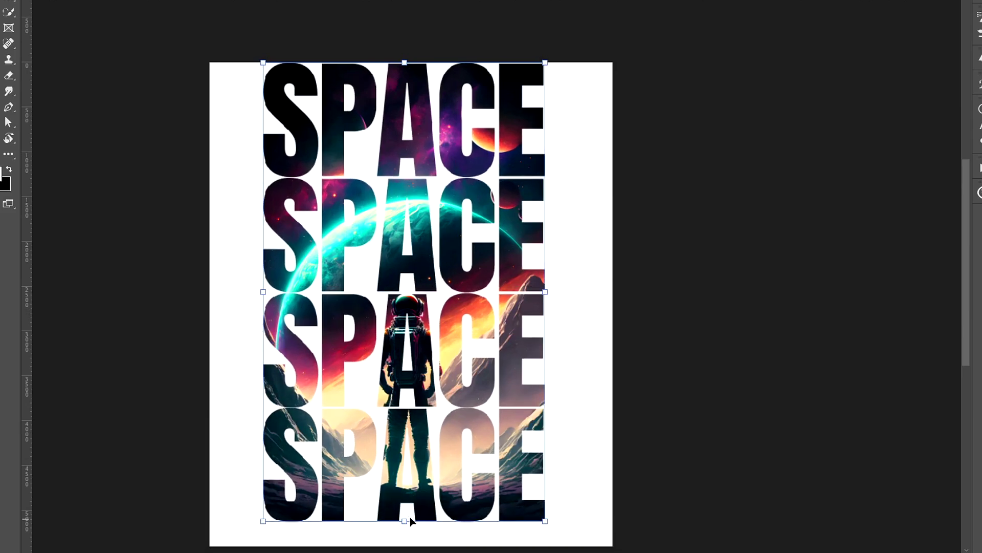
scroll(341, 173, "up", 4)
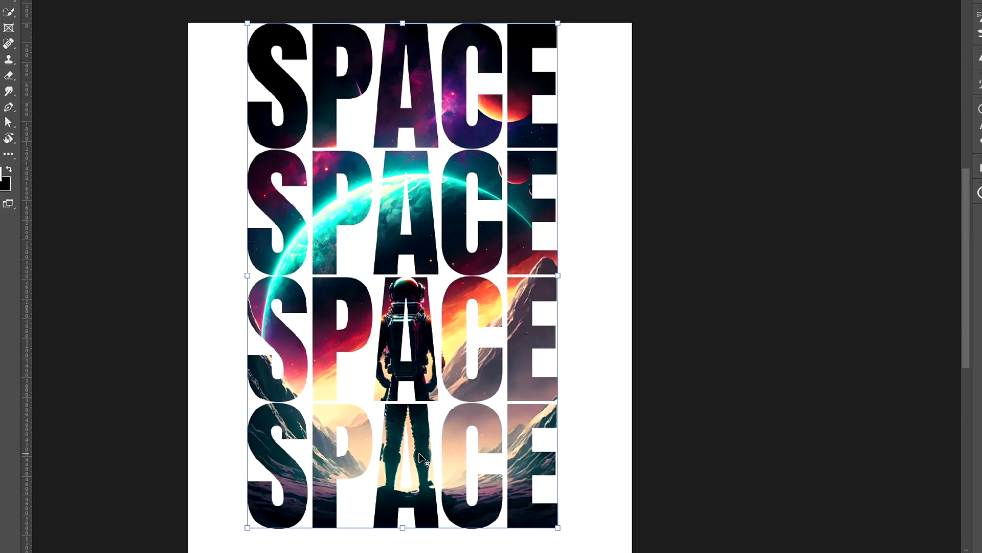
scroll(306, 45, "up", 1)
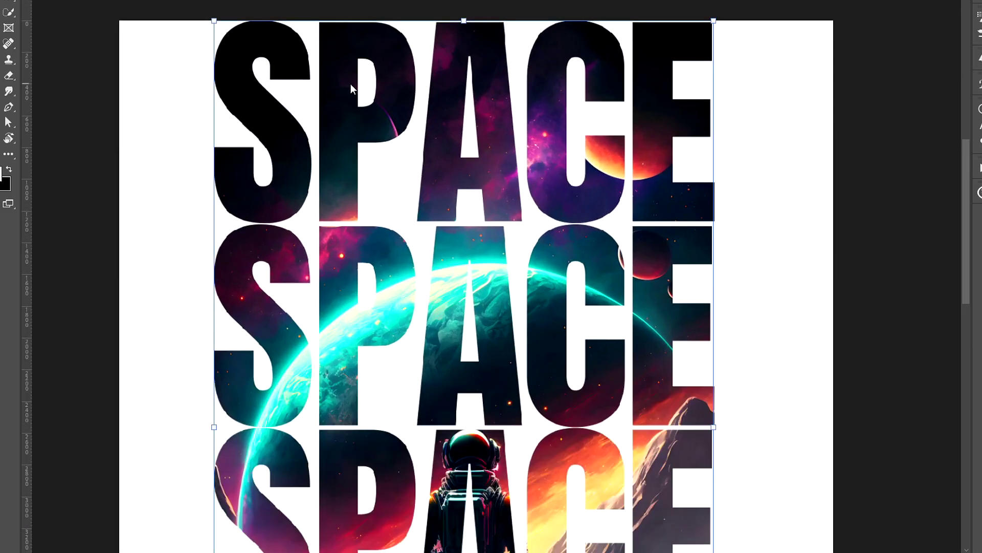
mouse_move(443, 101)
left_mouse_down()
mouse_move(387, 119)
mouse_move(461, 104)
mouse_move(453, 93)
left_mouse_up()
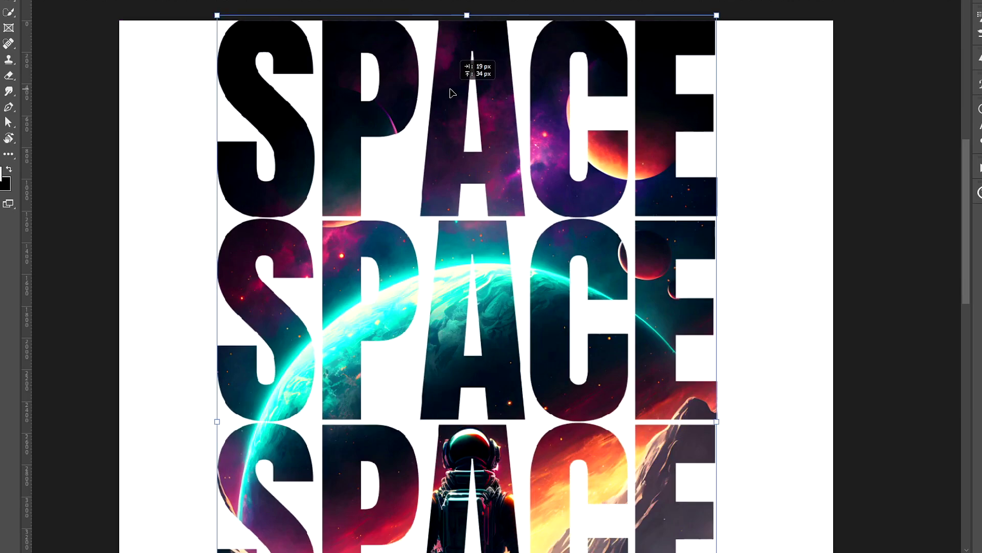
Pan around the poster to check the lettering's placement from bottom to top.
scroll(453, 93, "down", 1)
left_click_drag(580, 540, 553, 404)
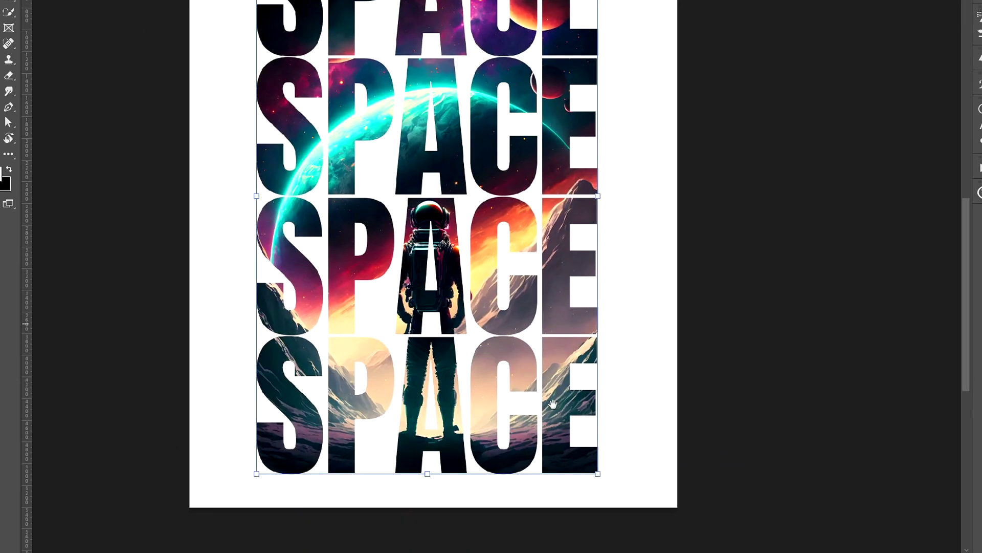
left_click_drag(431, 297, 435, 303)
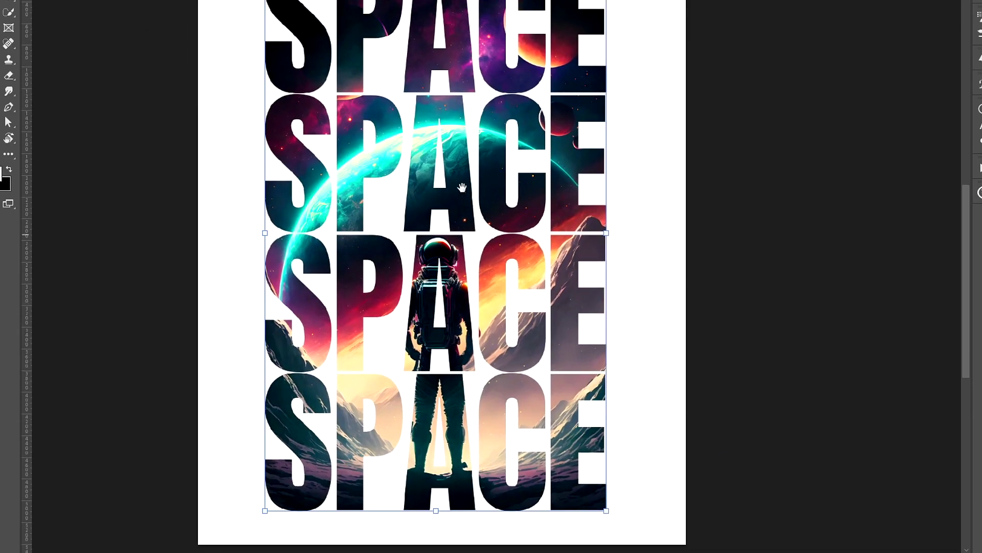
left_click_drag(462, 187, 418, 190)
mouse_move(401, 100)
left_mouse_down()
mouse_move(407, 121)
mouse_move(415, 98)
left_mouse_up()
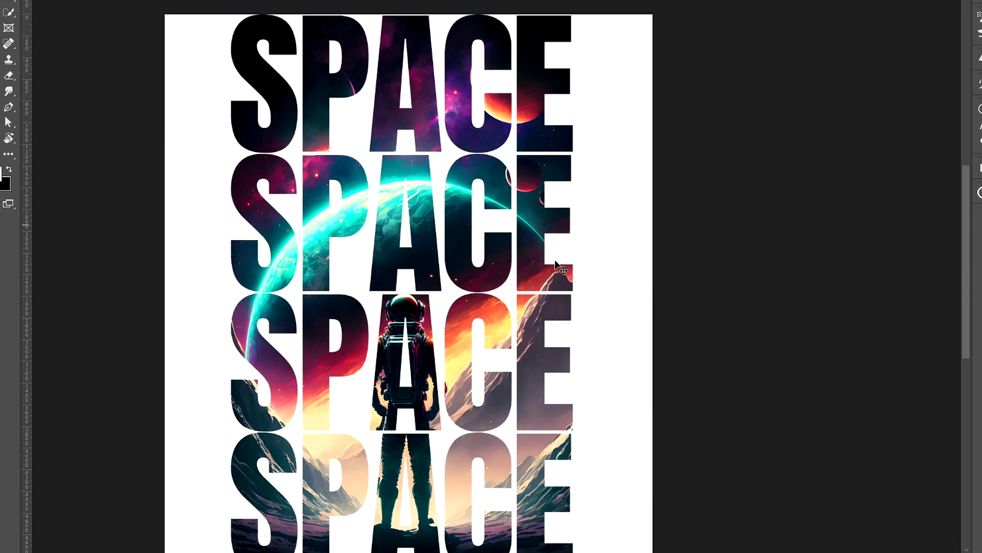
scroll(488, 395, "down", 3)
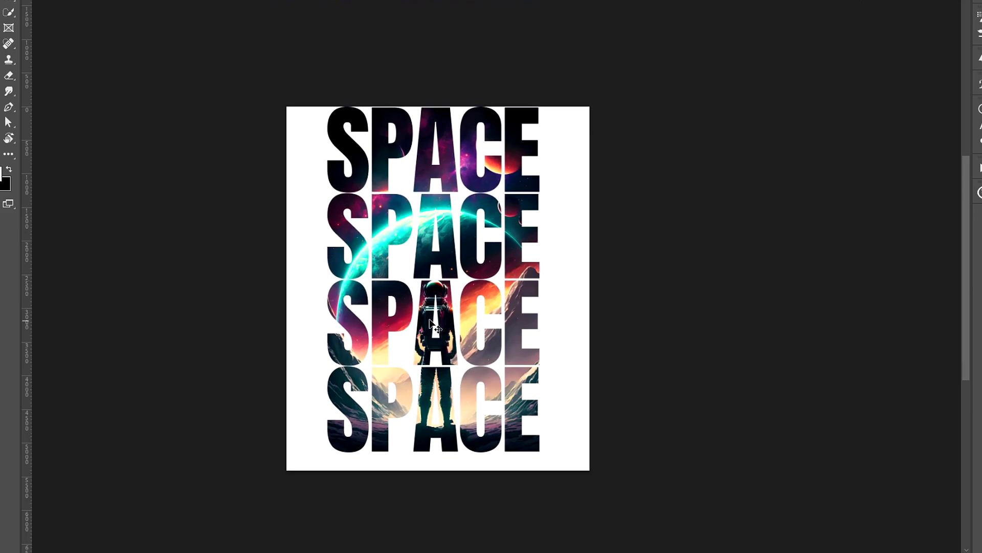
scroll(431, 323, "up", 4)
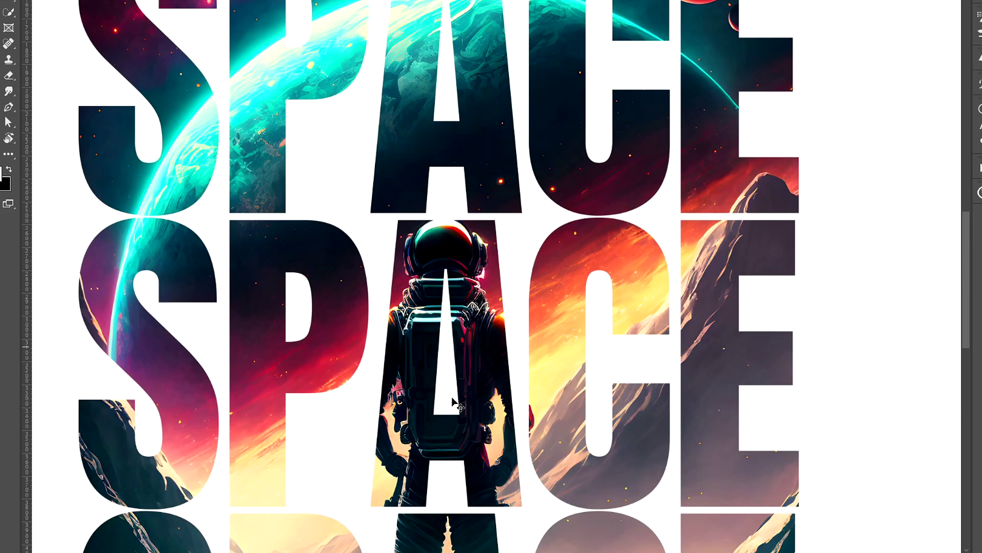
scroll(476, 385, "down", 1)
scroll(450, 284, "down", 3)
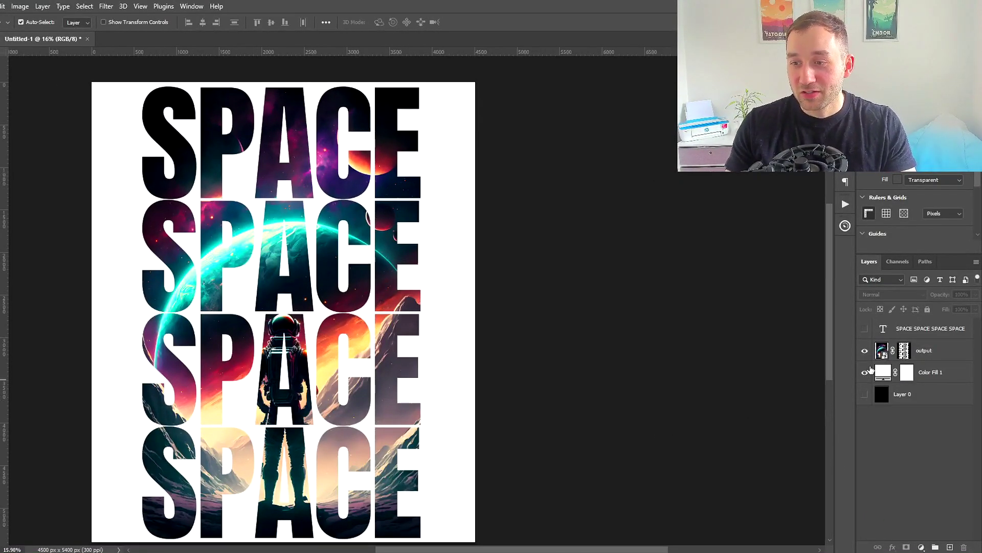
Hide the white Color Fill 1 layer and zoom in to inspect the transparent areas.
left_click(865, 373)
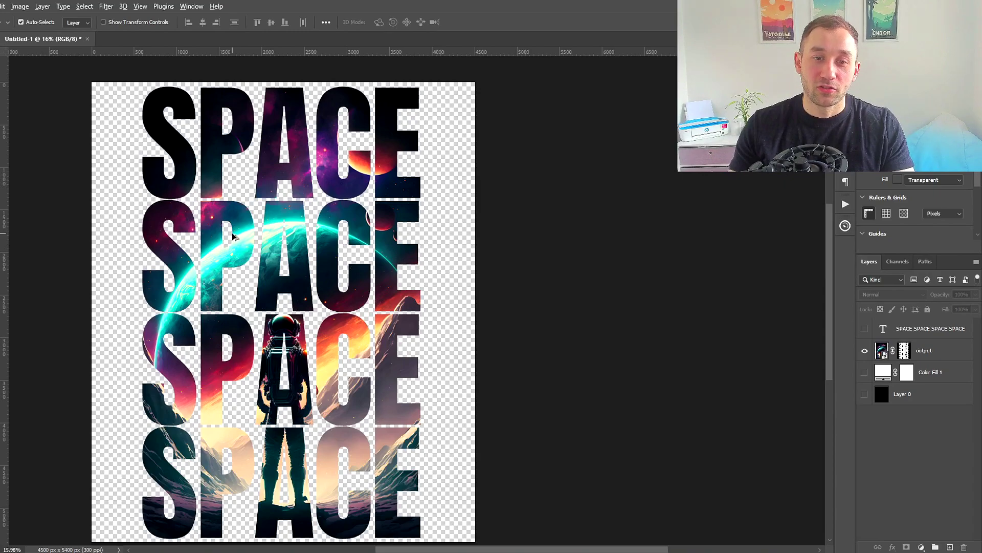
left_click_drag(233, 236, 289, 269)
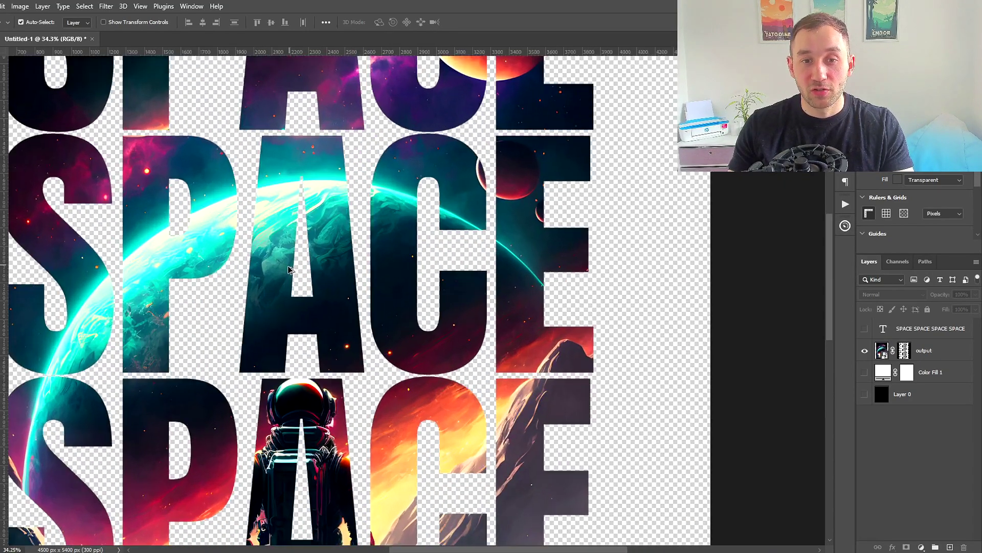
scroll(289, 270, "down", 6)
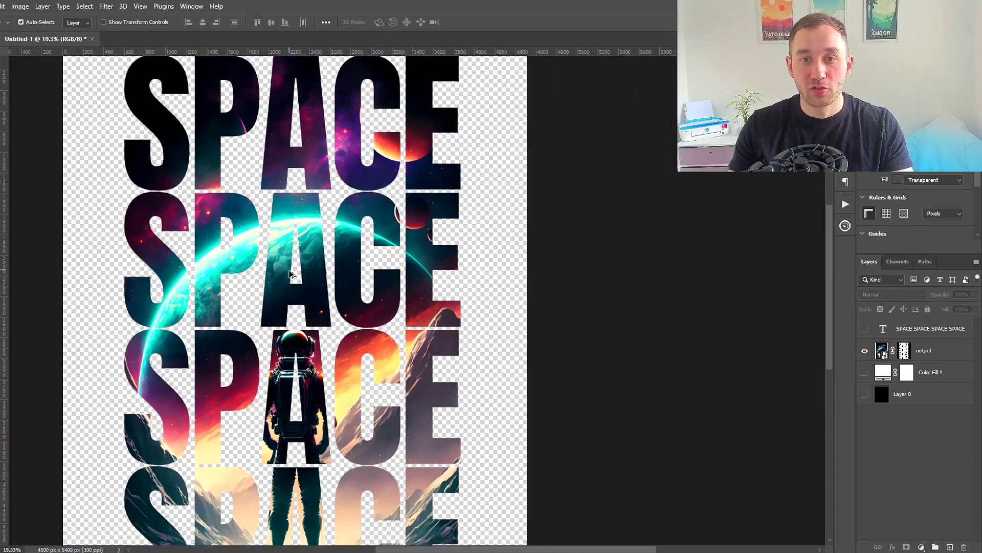
scroll(293, 273, "down", 1)
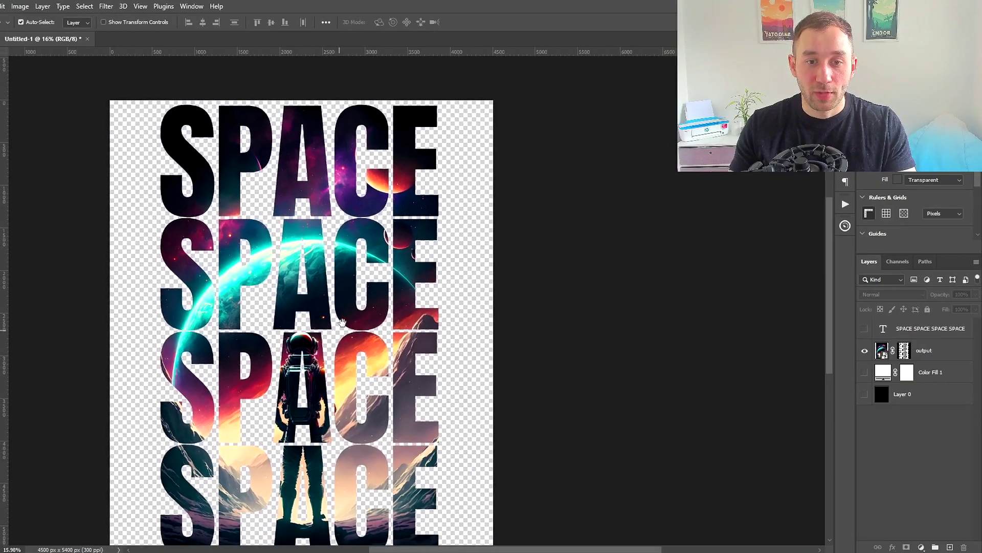
left_click_drag(342, 322, 347, 301)
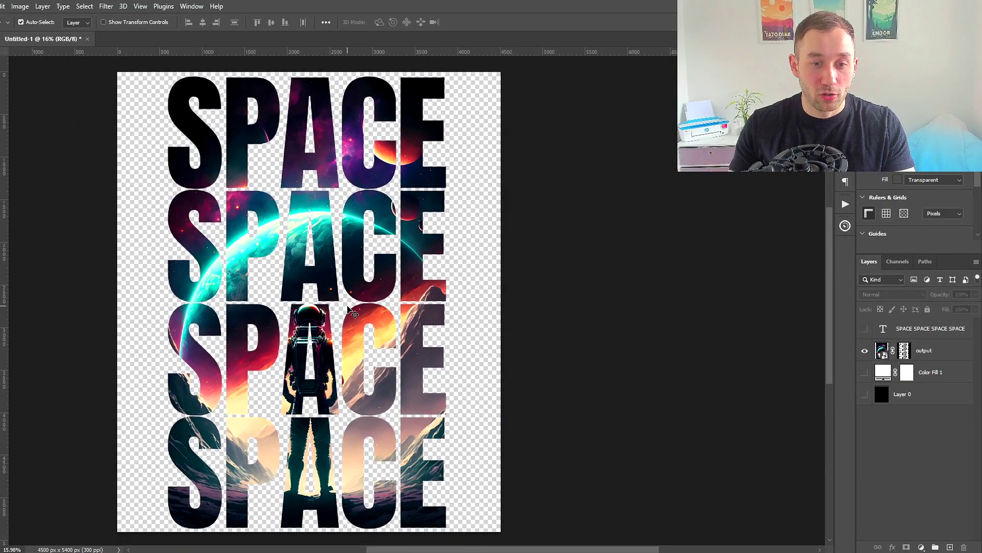